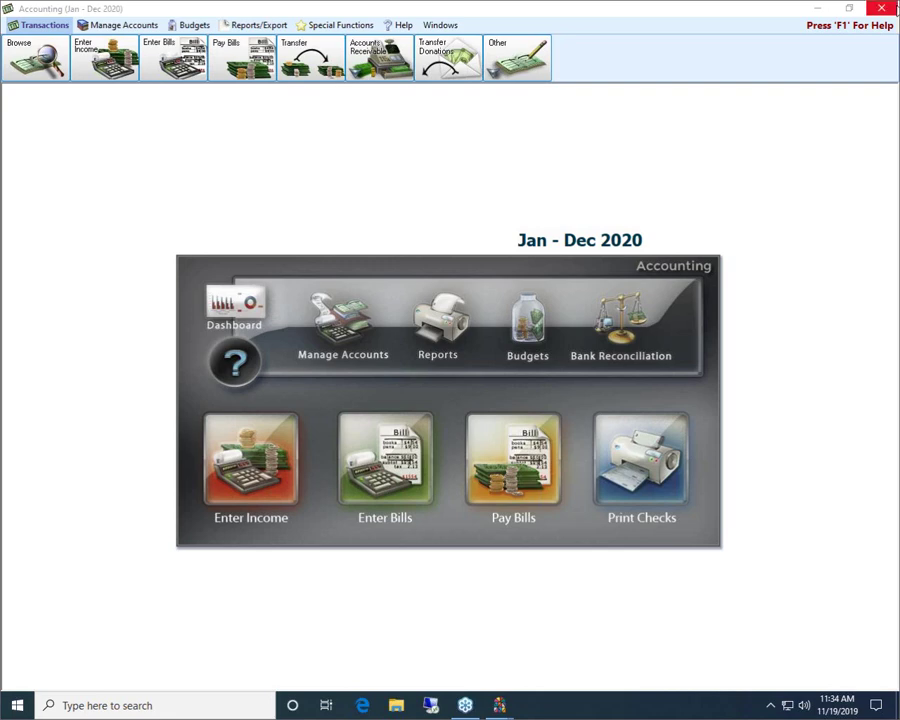
# - Open the Subtotals dialog, collapsed to Total Assets, Liabilities, Fund Balances, Income and Expenses
pyautogui.click(114, 27)
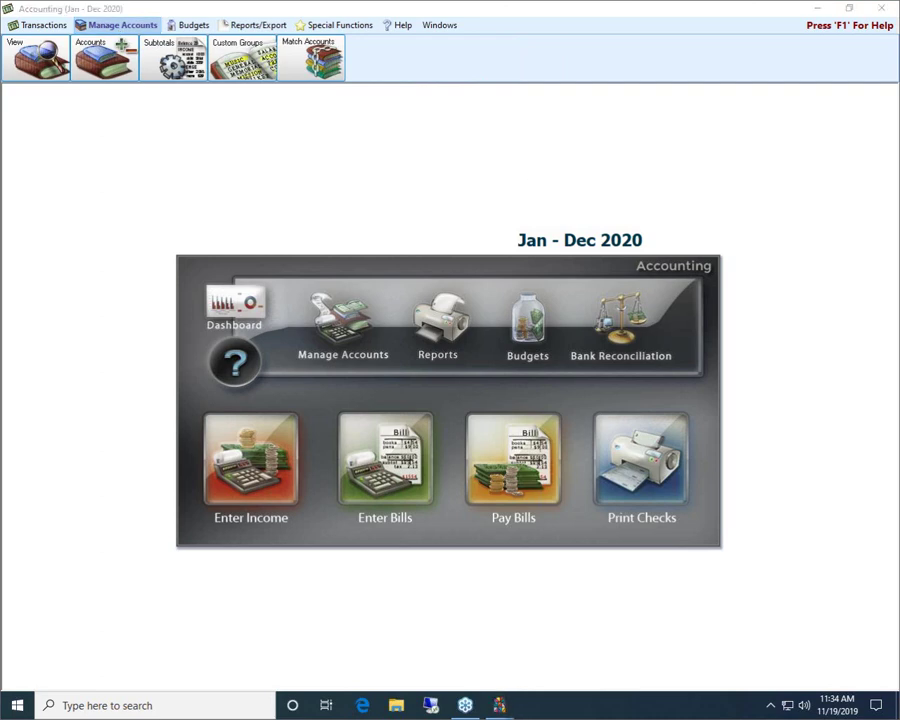
pyautogui.moveTo(145, 112)
pyautogui.mouseDown()
pyautogui.moveTo(121, 16)
pyautogui.moveTo(232, 42)
pyautogui.moveTo(153, 100)
pyautogui.moveTo(177, 100)
pyautogui.moveTo(178, 285)
pyautogui.mouseUp()
pyautogui.moveTo(193, 151)
pyautogui.mouseDown()
pyautogui.moveTo(185, 117)
pyautogui.moveTo(148, 165)
pyautogui.mouseUp()
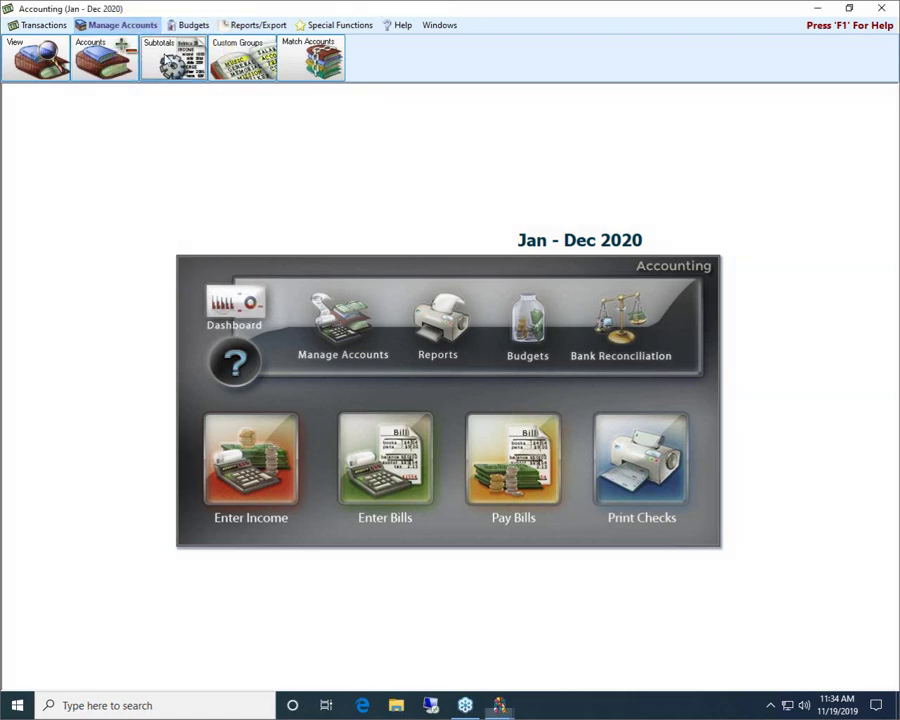
pyautogui.click(172, 58)
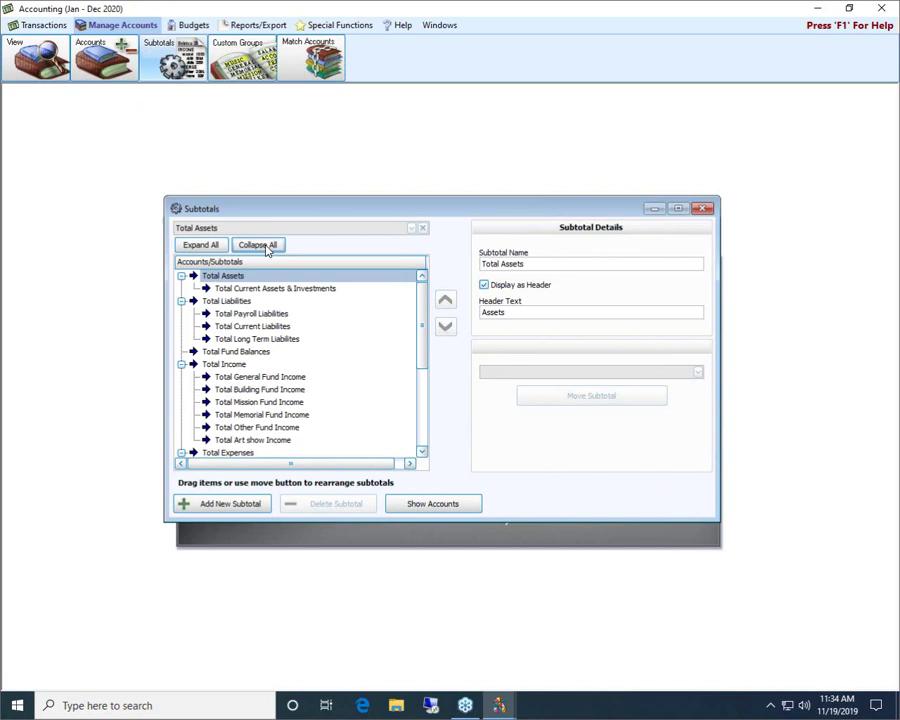
pyautogui.click(263, 247)
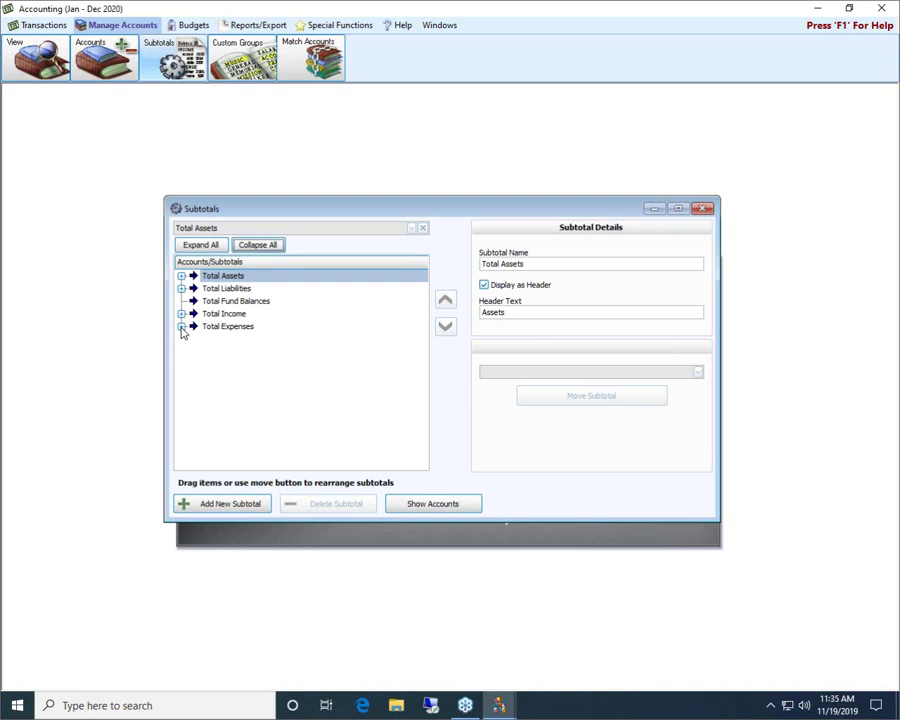
# - Add a new subtotal under Total Assets and name it Total Fixed Assets
pyautogui.click(182, 277)
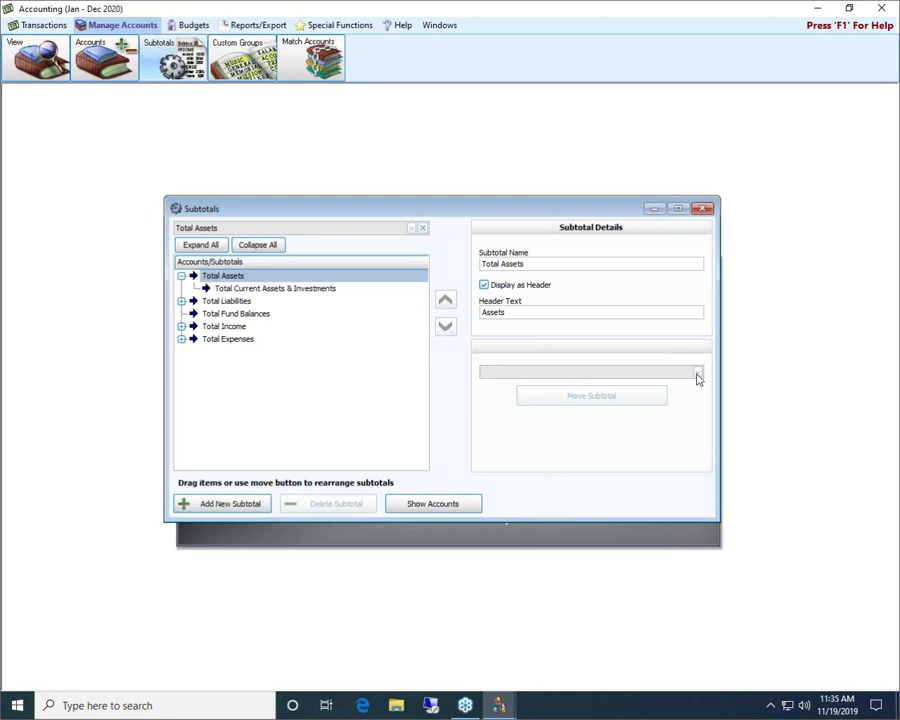
pyautogui.click(217, 507)
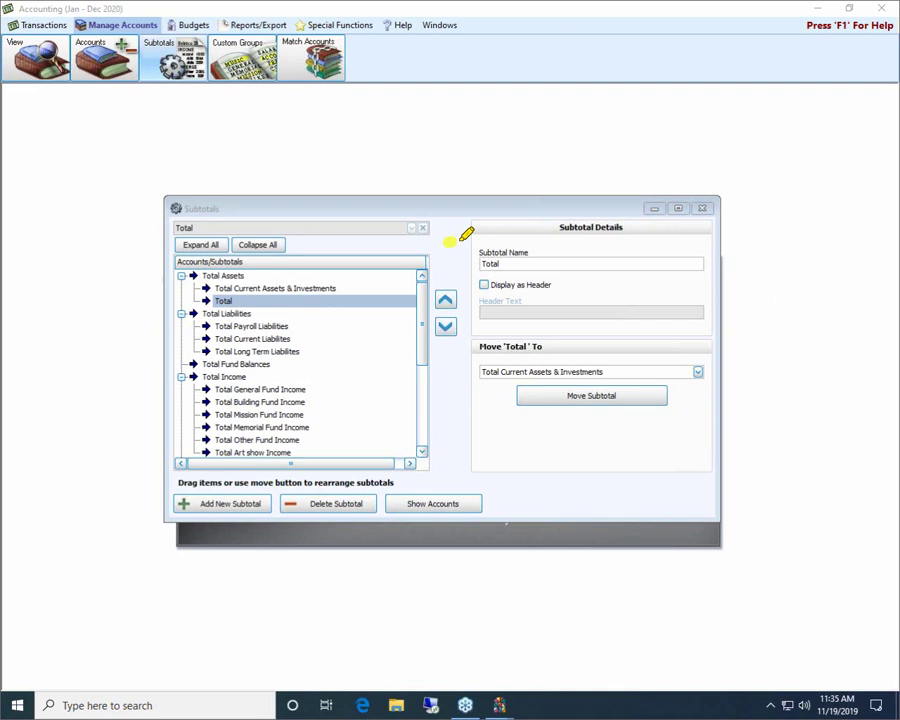
pyautogui.moveTo(445, 240)
pyautogui.mouseDown()
pyautogui.moveTo(703, 234)
pyautogui.moveTo(660, 291)
pyautogui.moveTo(460, 267)
pyautogui.mouseUp()
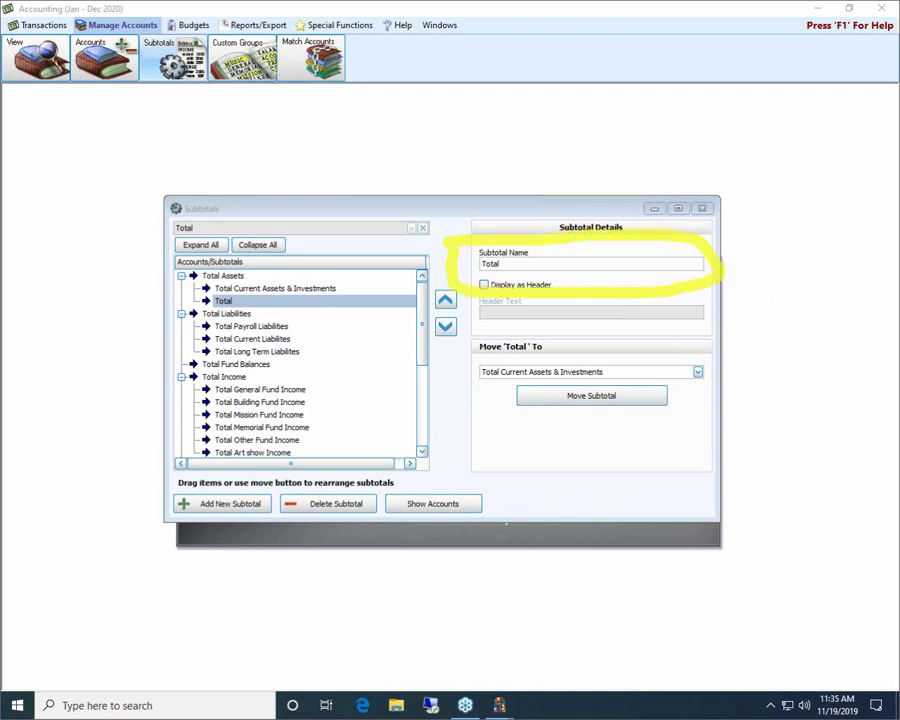
pyautogui.press('Escape')
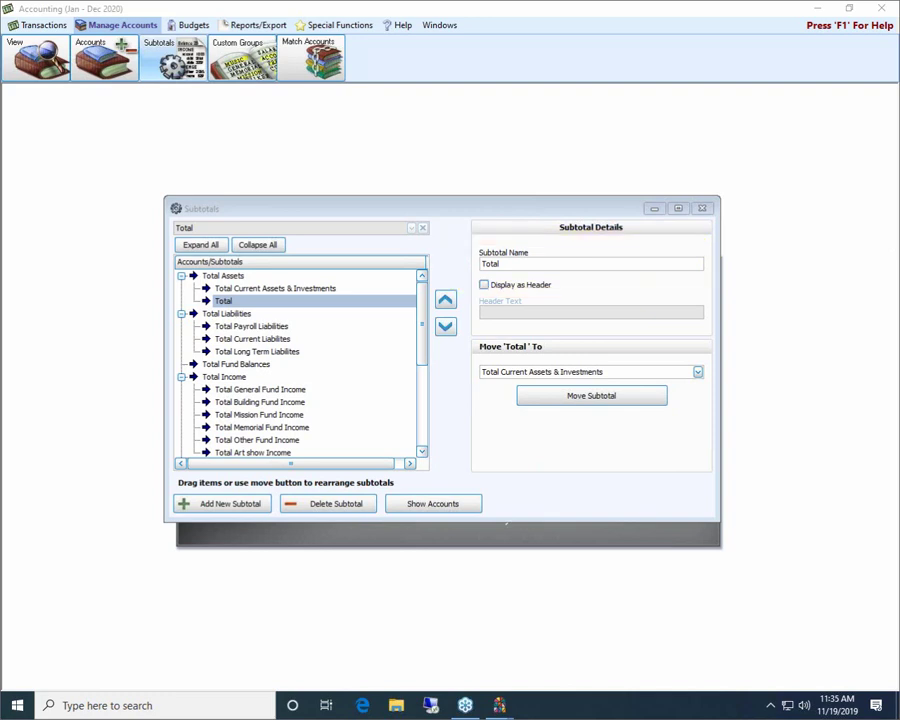
pyautogui.click(495, 262)
pyautogui.write('F')
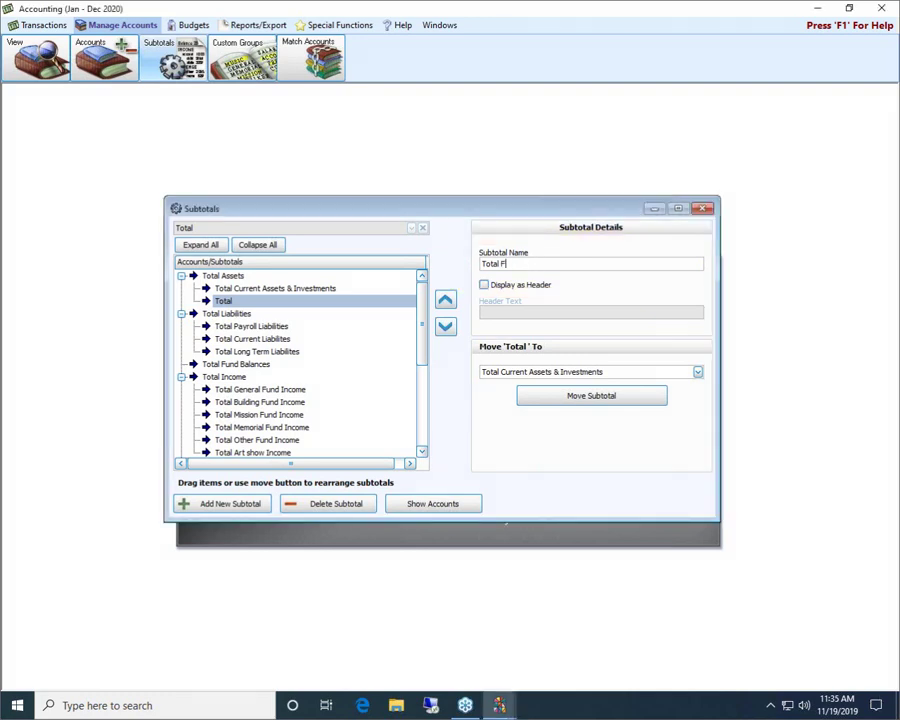
pyautogui.write('ixed Assets')
# - Make Total Fixed Assets display as a header with header text 'Fixed Assets'
pyautogui.click(484, 287)
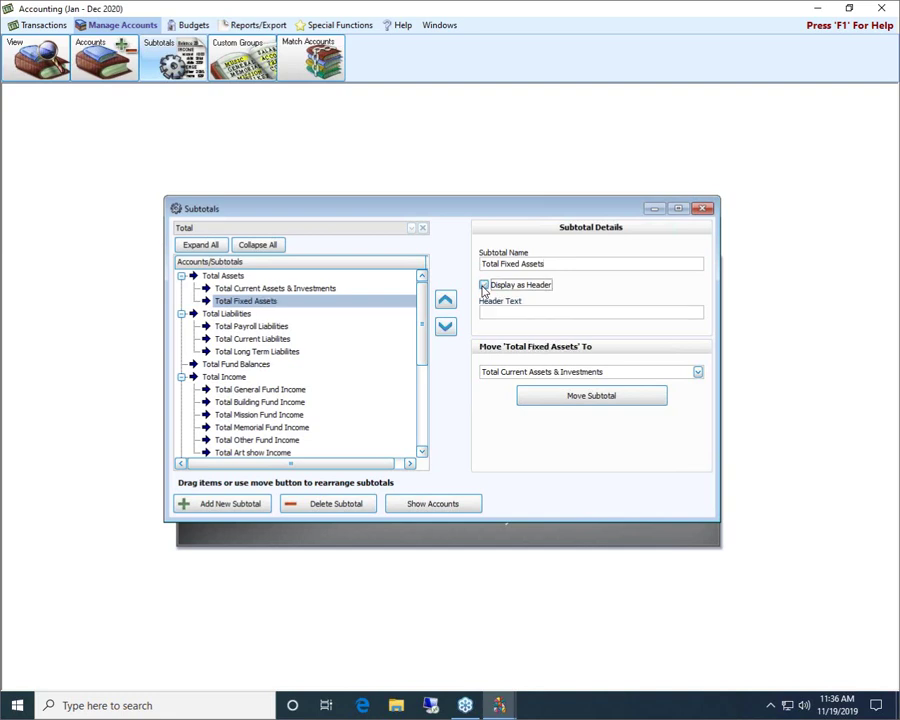
pyautogui.click(484, 286)
pyautogui.press('Tab')
pyautogui.write('Fixed As')
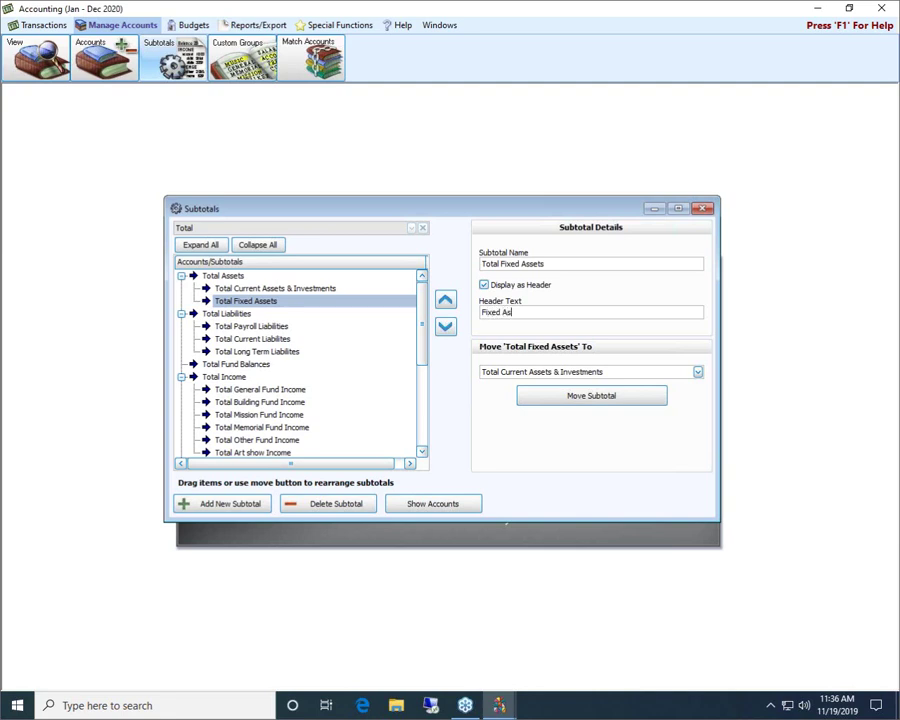
pyautogui.write('sets')
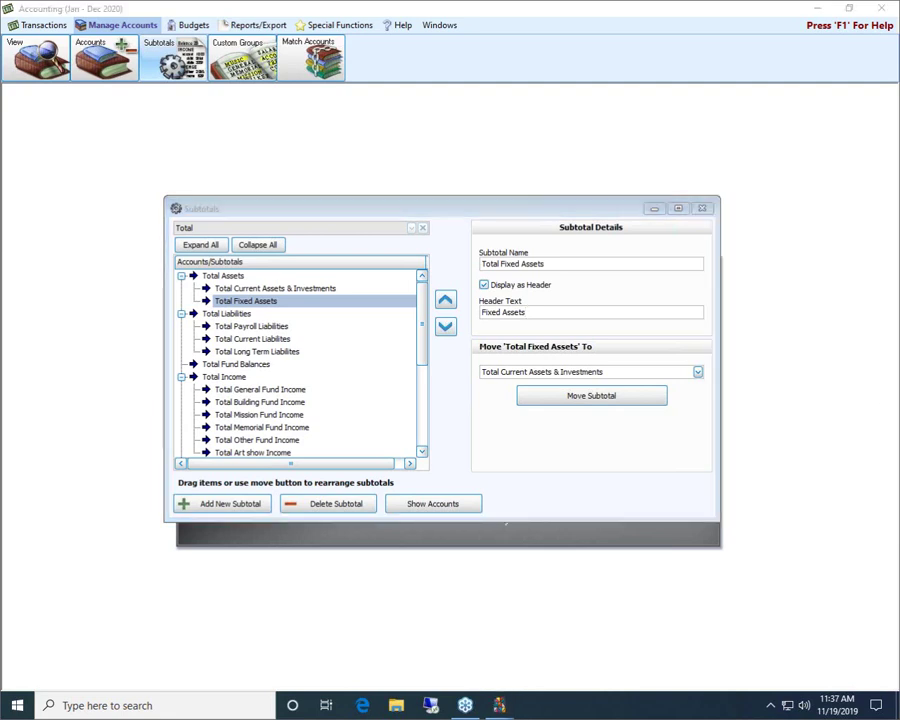
# - Turn on Show Accounts, collapse the tree, and expand Total Assets to list its accounts
pyautogui.moveTo(398, 484)
pyautogui.mouseDown()
pyautogui.moveTo(520, 482)
pyautogui.moveTo(484, 530)
pyautogui.moveTo(358, 516)
pyautogui.moveTo(508, 480)
pyautogui.mouseUp()
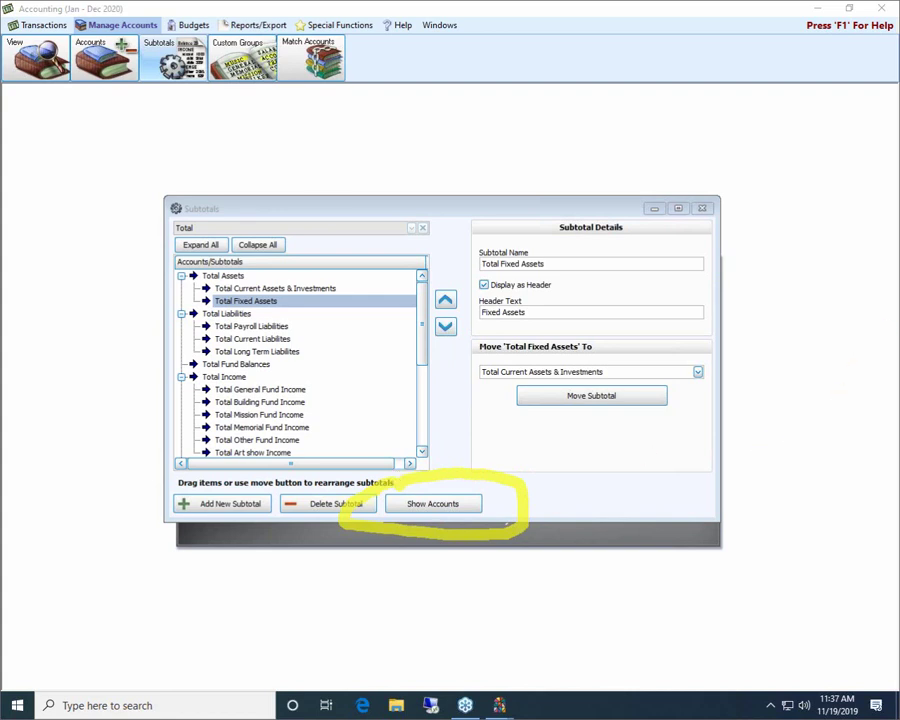
pyautogui.press('Escape')
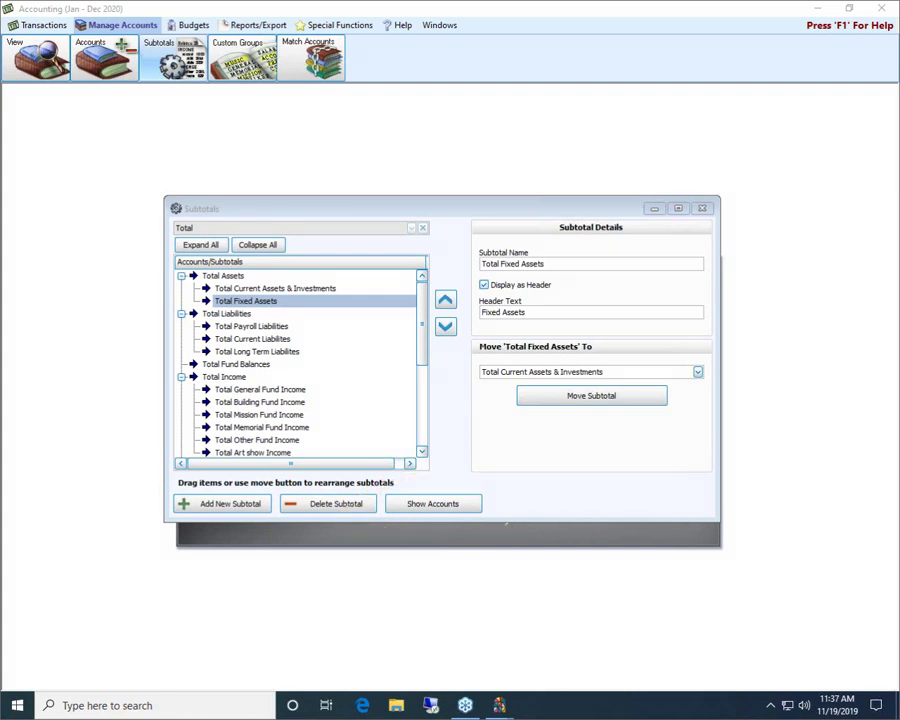
pyautogui.click(445, 509)
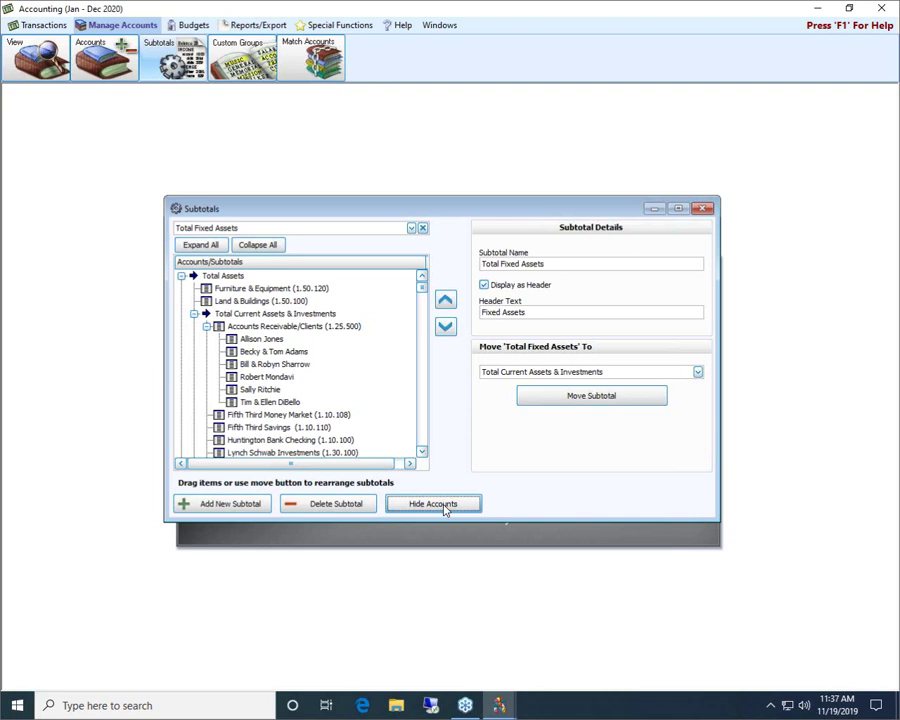
pyautogui.click(268, 248)
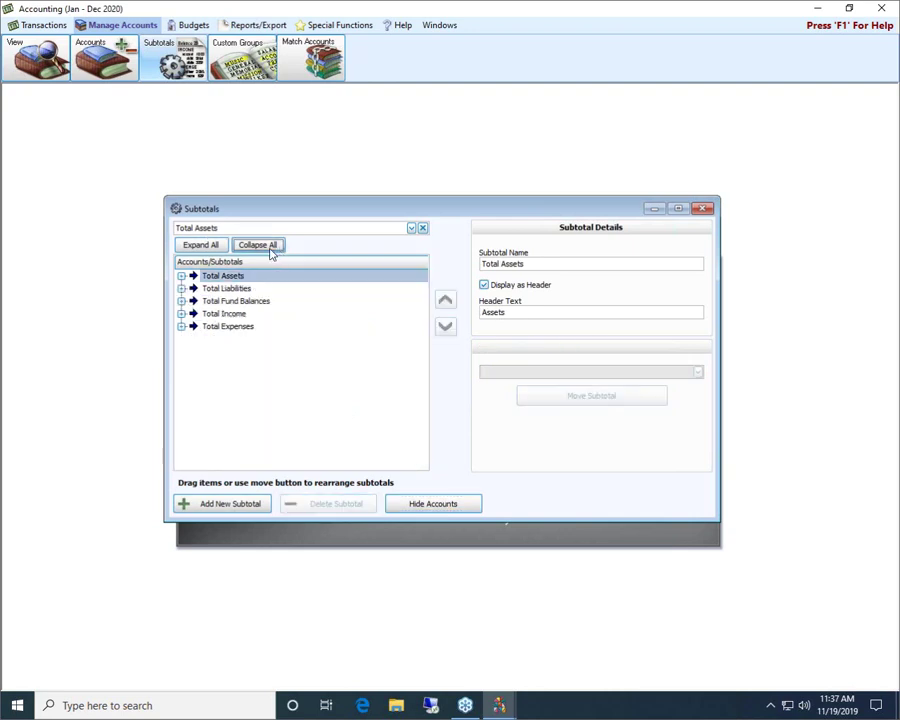
pyautogui.click(181, 277)
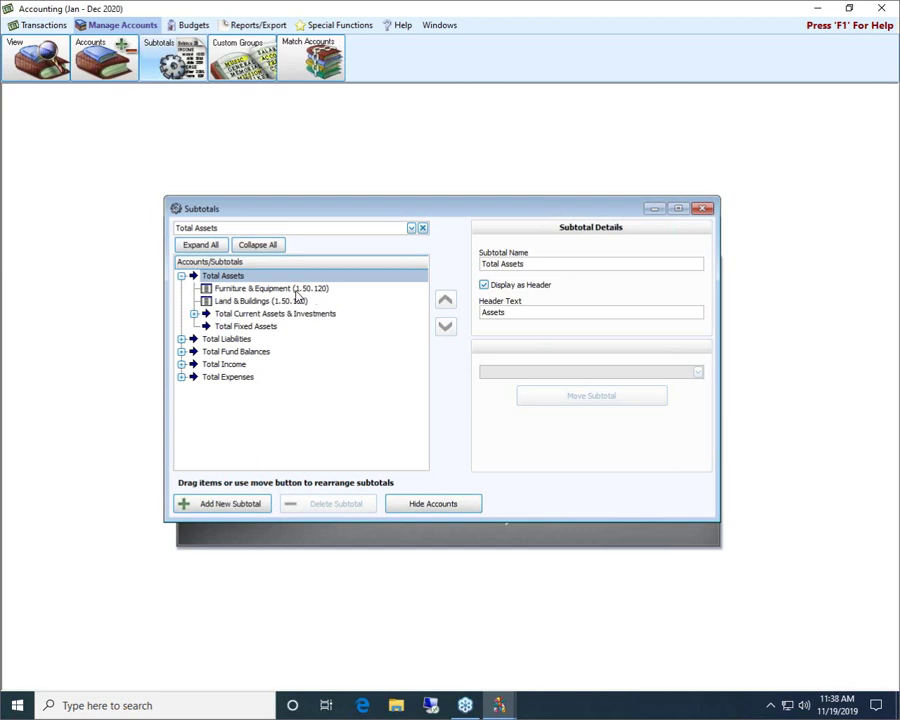
# - Drag the Land & Buildings account into Total Fixed Assets
pyautogui.click(247, 303)
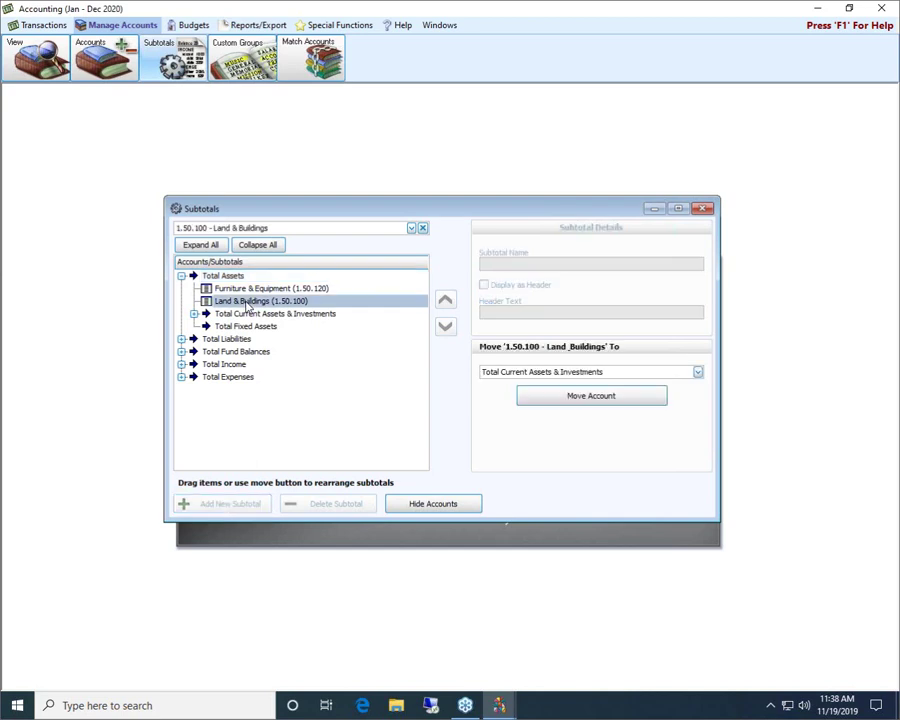
pyautogui.moveTo(245, 305); pyautogui.dragTo(233, 415)
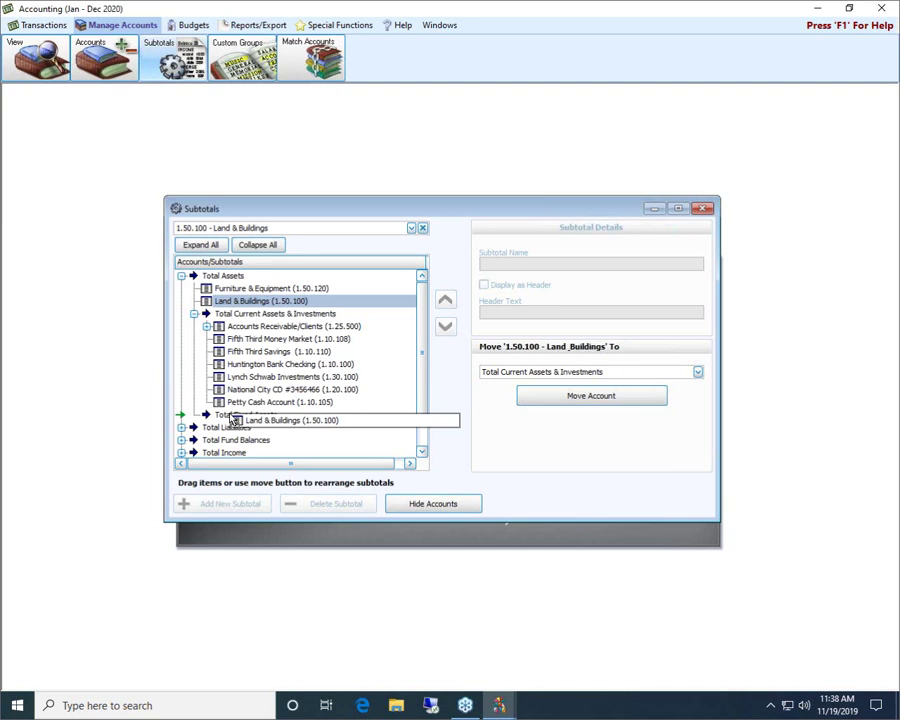
pyautogui.moveTo(233, 417); pyautogui.dragTo(232, 418)
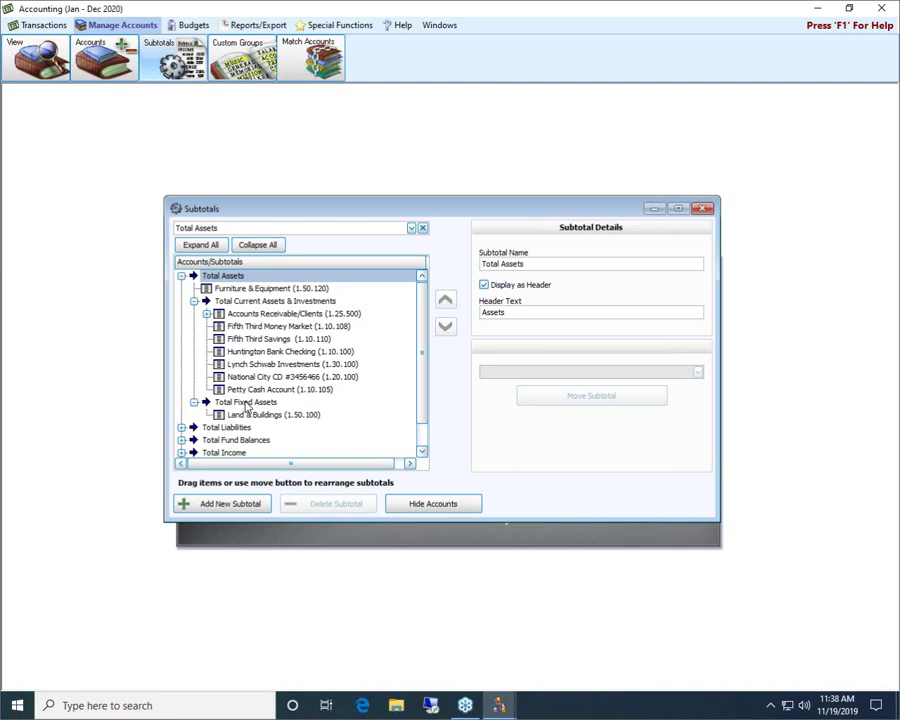
# - Move Furniture & Equipment into Total Fixed Assets using the Move-To list
pyautogui.click(250, 289)
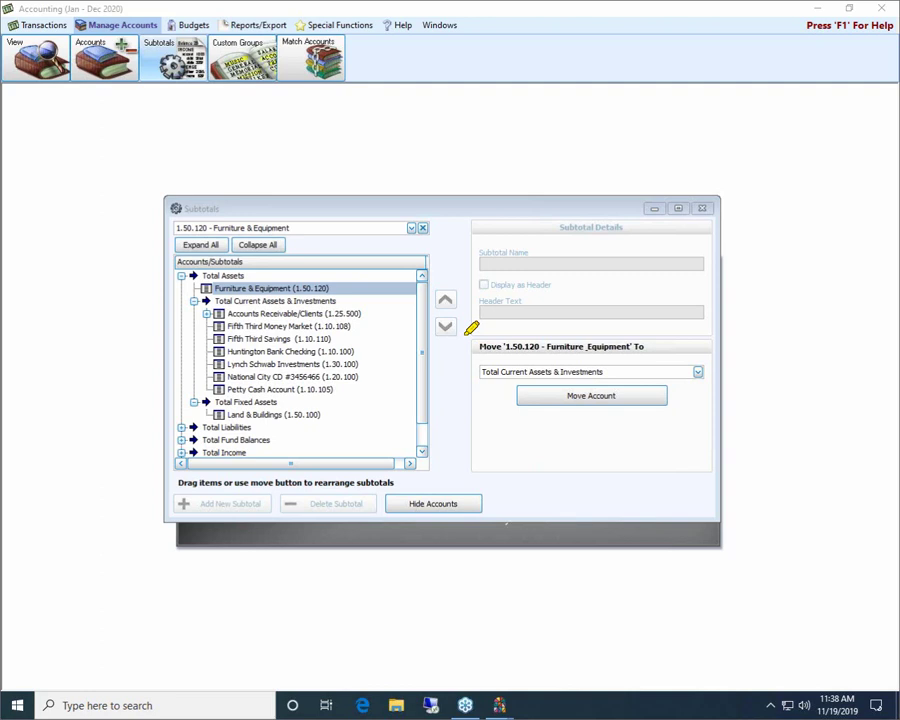
pyautogui.moveTo(464, 330)
pyautogui.mouseDown()
pyautogui.moveTo(647, 318)
pyautogui.moveTo(705, 330)
pyautogui.moveTo(685, 354)
pyautogui.moveTo(470, 347)
pyautogui.mouseUp()
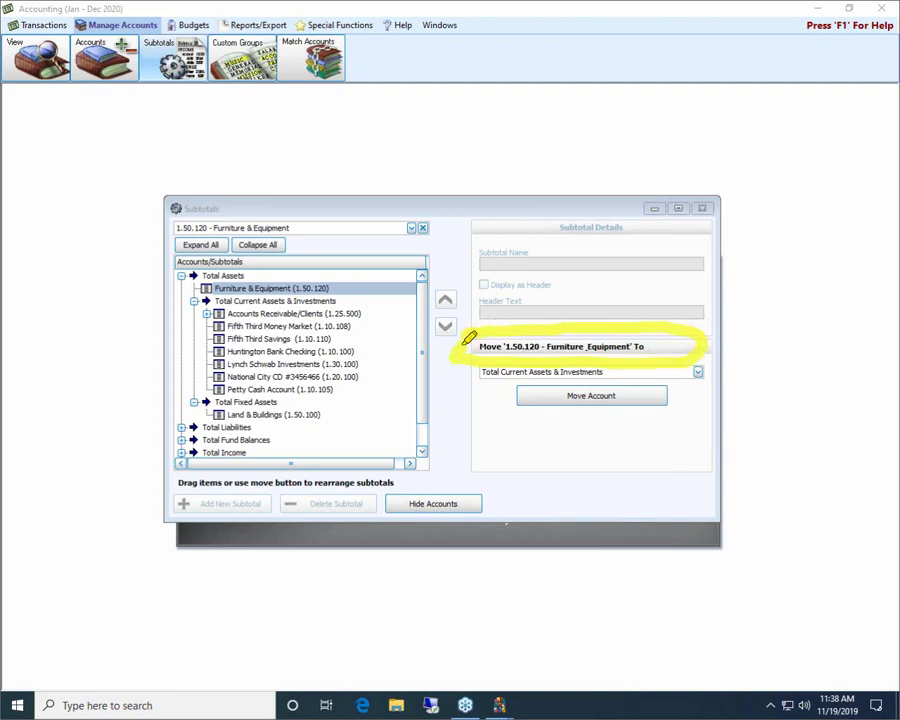
pyautogui.moveTo(698, 372); pyautogui.dragTo(698, 400)
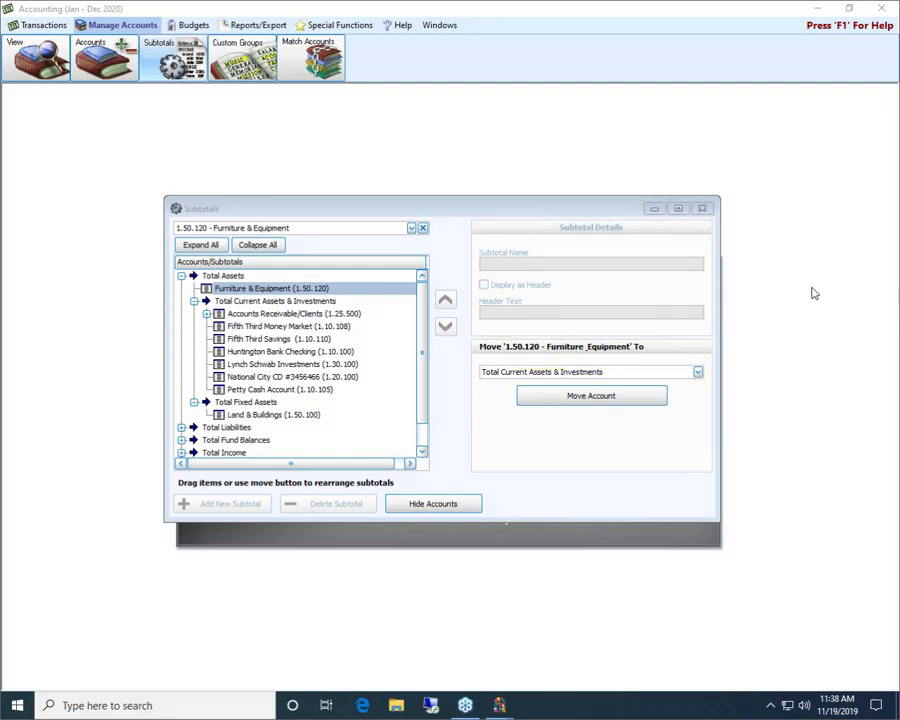
pyautogui.click(697, 373)
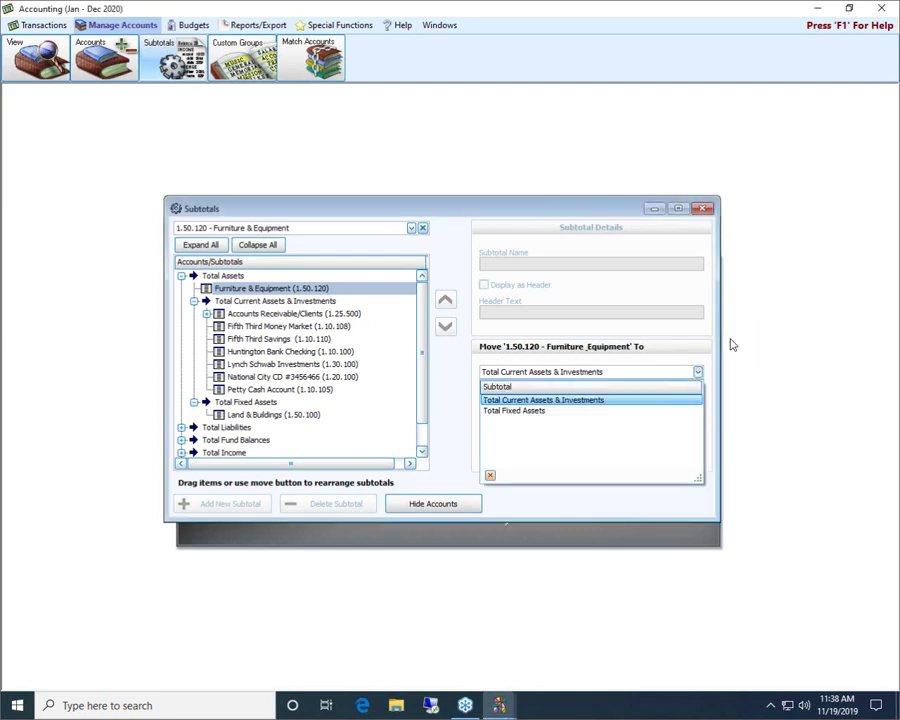
pyautogui.click(535, 411)
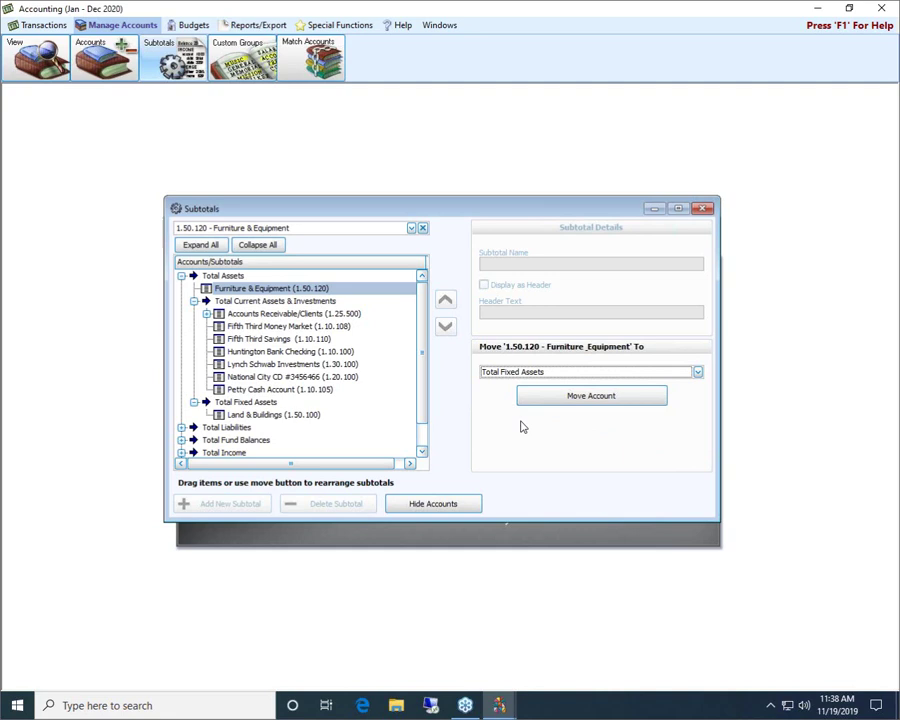
pyautogui.click(602, 401)
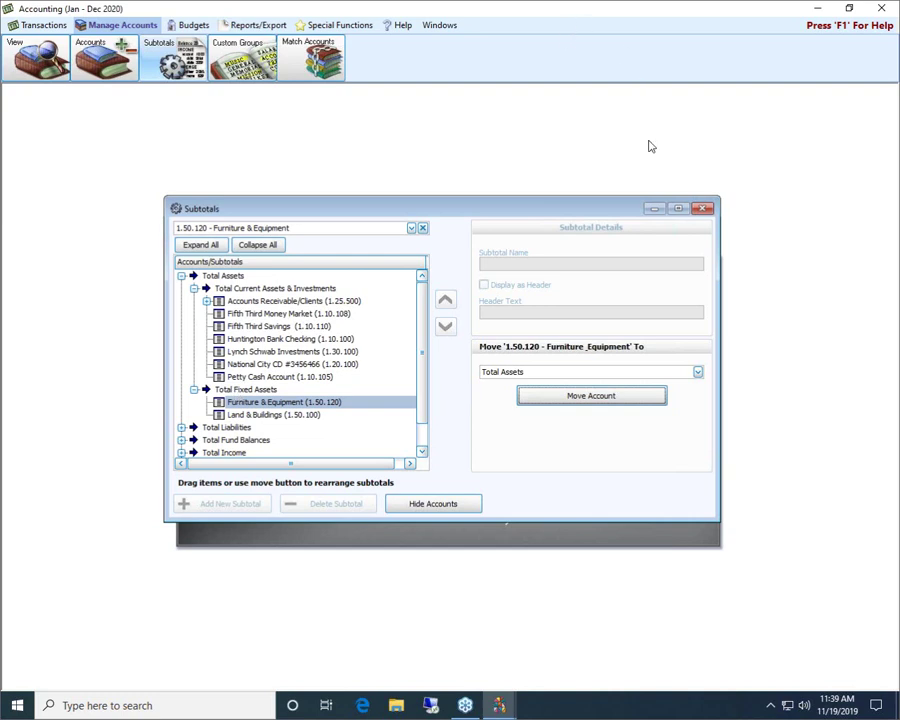
# - Close Subtotals and preview the Financial > Balance Sheet report
pyautogui.click(700, 208)
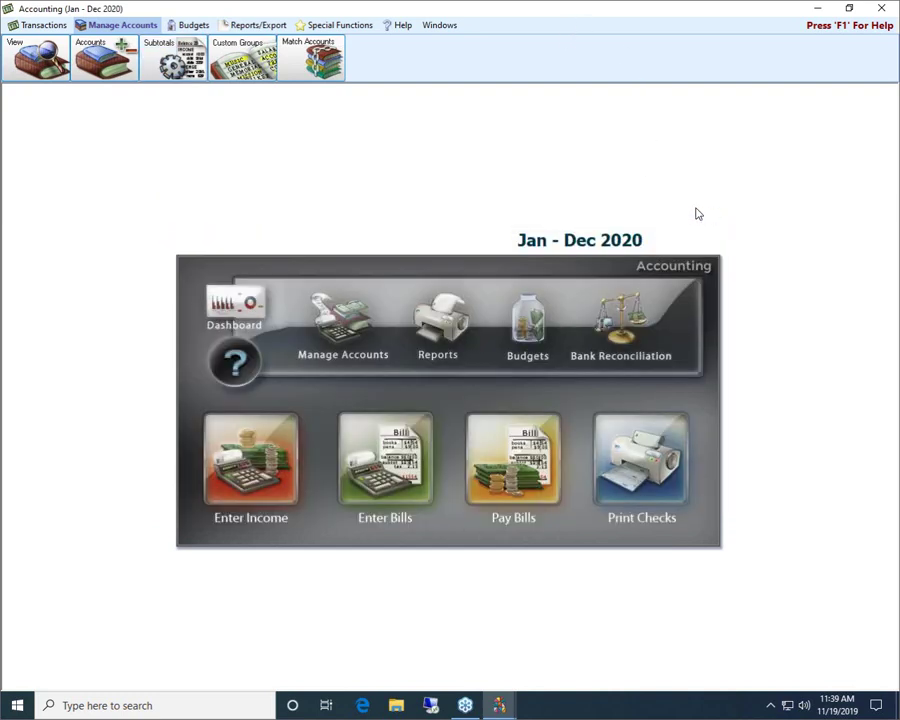
pyautogui.click(256, 25)
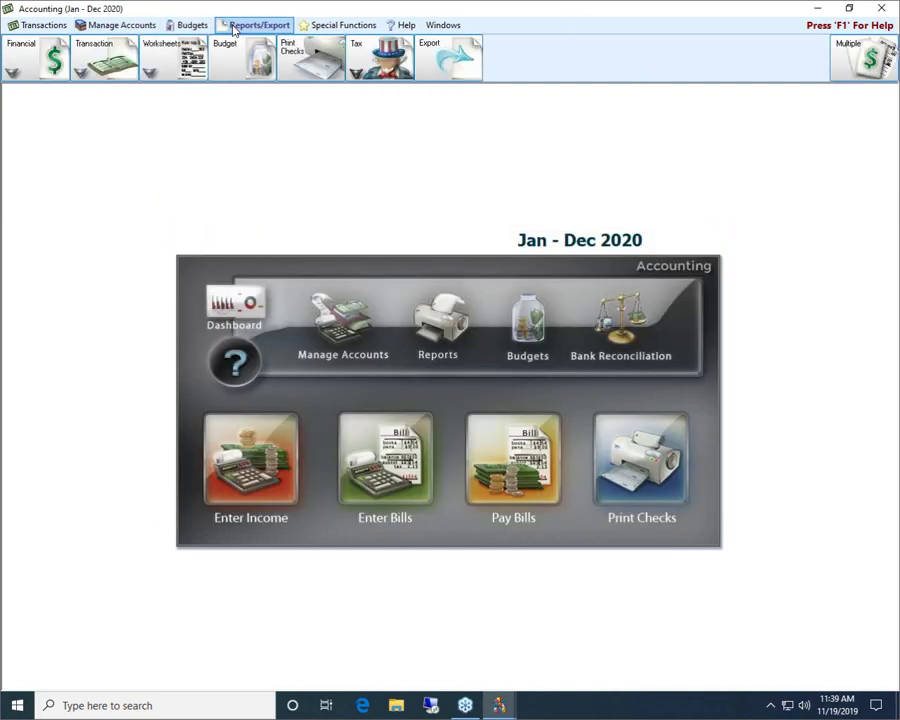
pyautogui.click(14, 57)
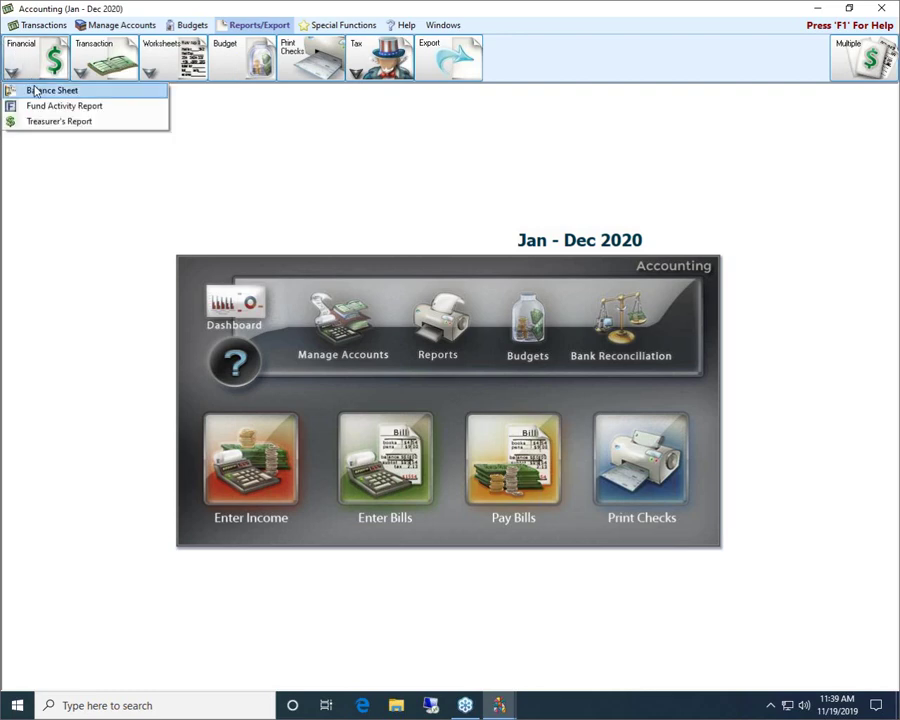
pyautogui.click(30, 89)
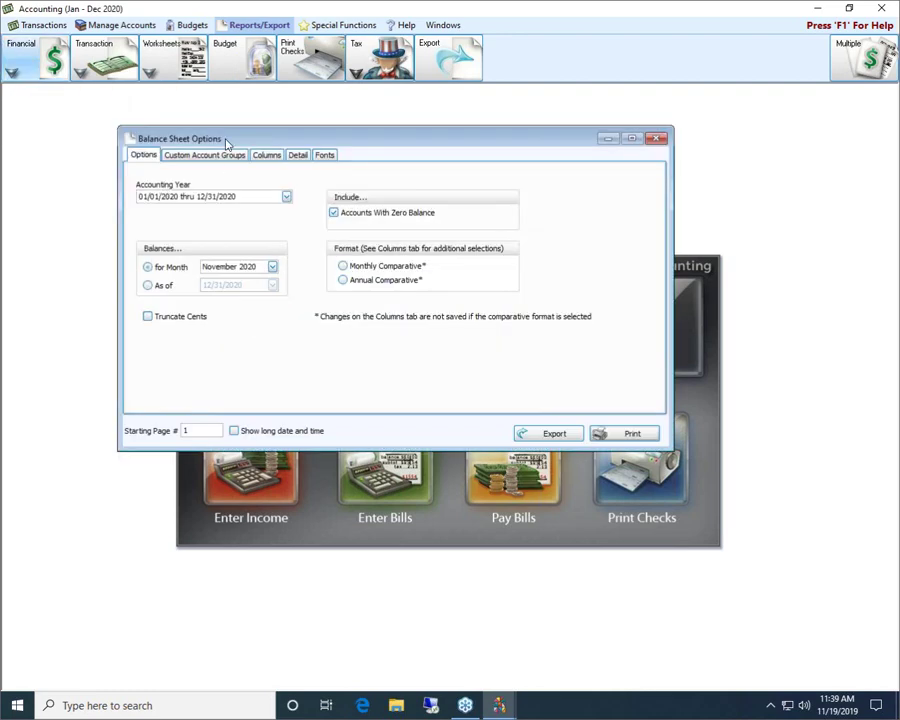
pyautogui.moveTo(290, 141); pyautogui.dragTo(312, 195)
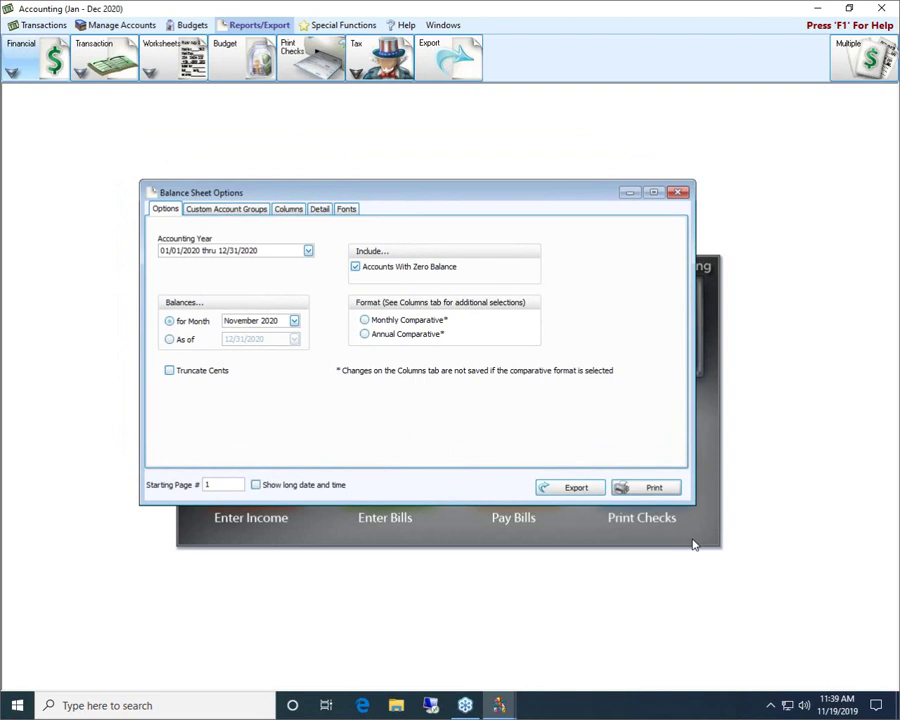
pyautogui.click(631, 487)
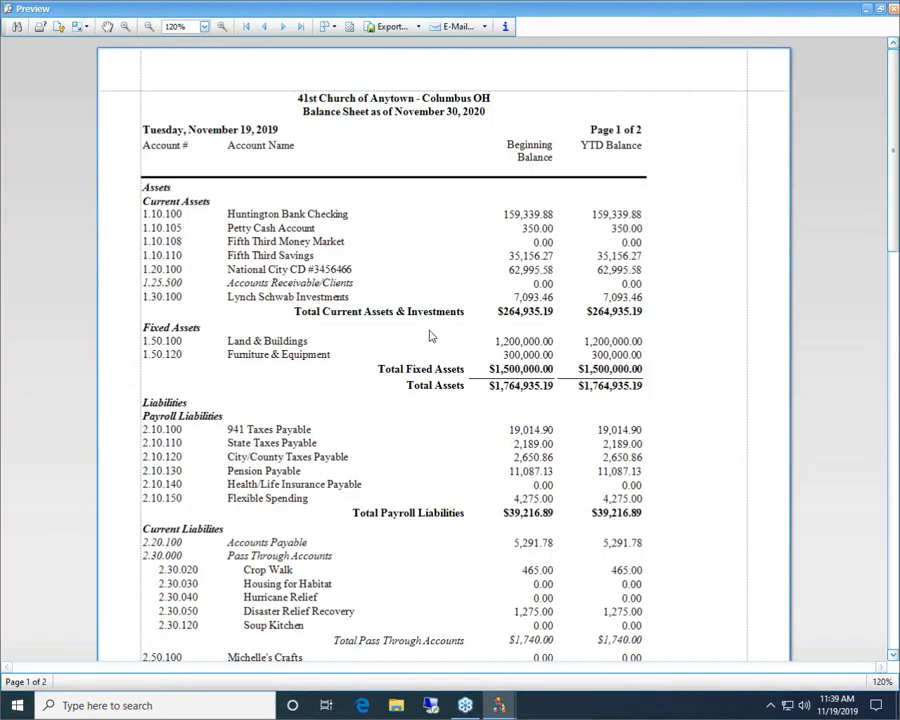
# - Zoom the Balance Sheet preview to 140% and highlight the Fixed Assets section and its total
pyautogui.click(226, 32)
pyautogui.click(226, 32)
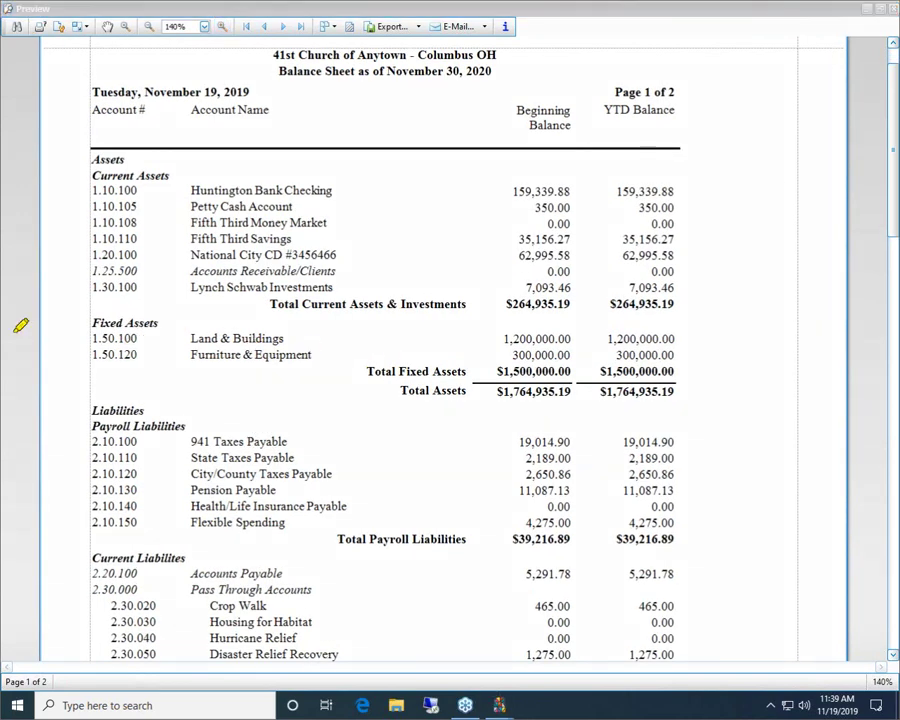
pyautogui.moveTo(26, 322); pyautogui.dragTo(76, 322)
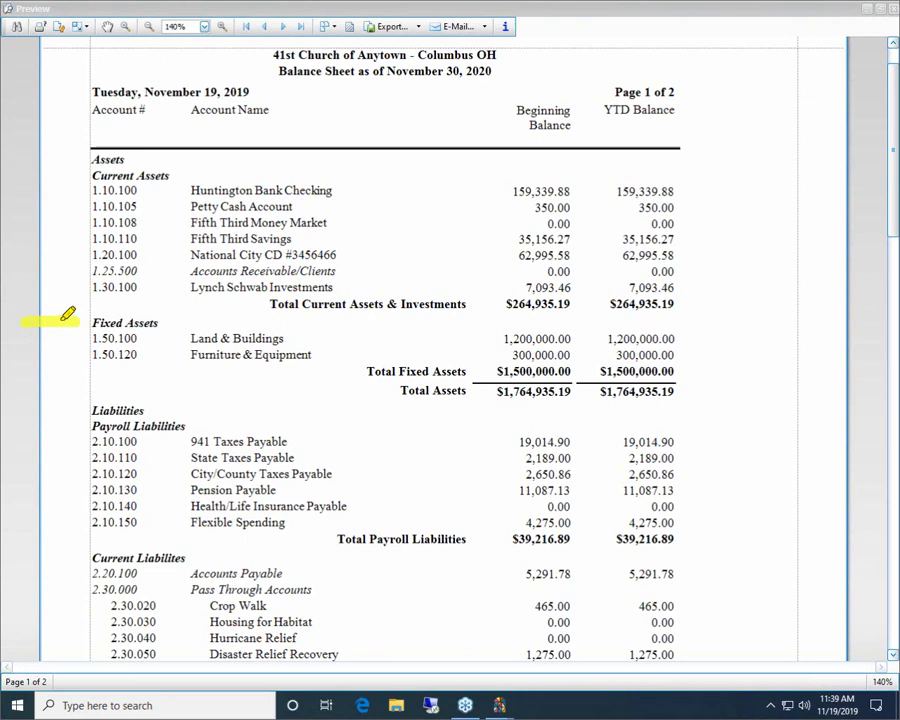
pyautogui.moveTo(294, 371); pyautogui.dragTo(408, 370)
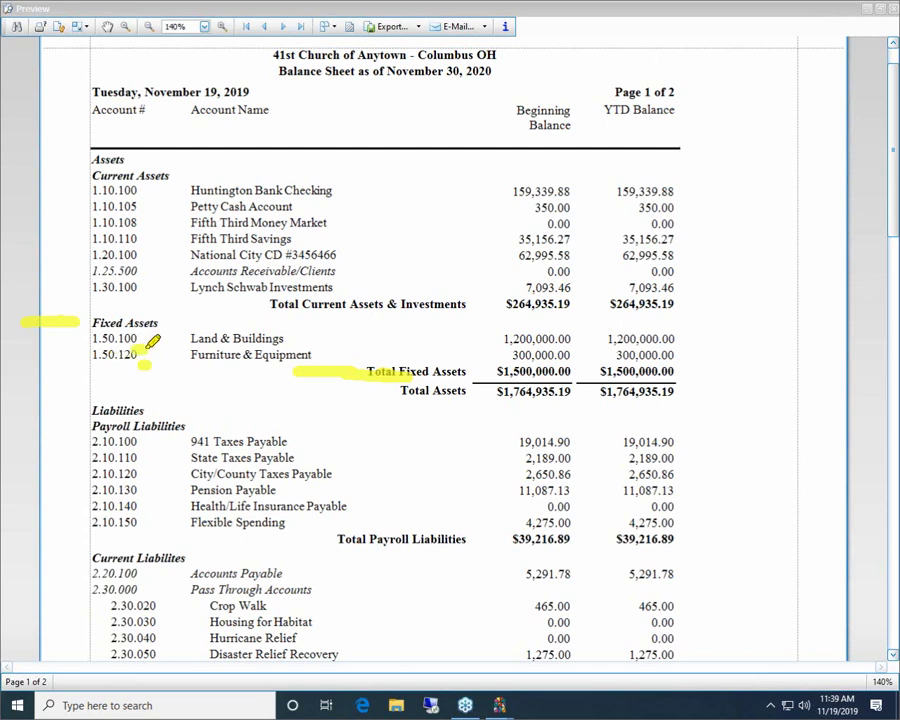
pyautogui.moveTo(136, 346); pyautogui.dragTo(145, 366)
pyautogui.press('Escape')
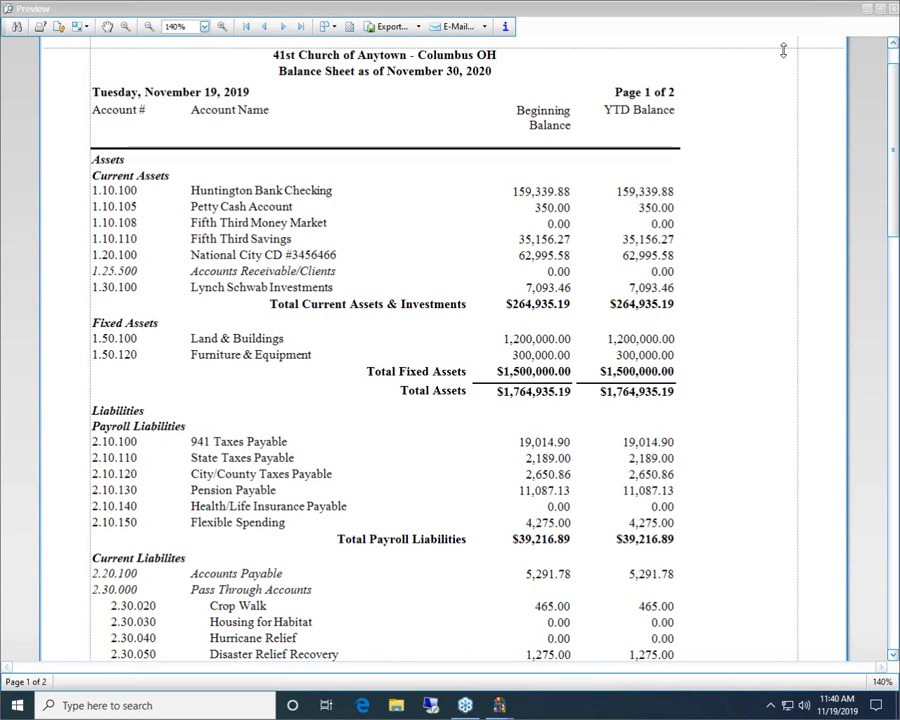
# - Close the preview and Balance Sheet Options, returning to the account management tools
pyautogui.click(894, 9)
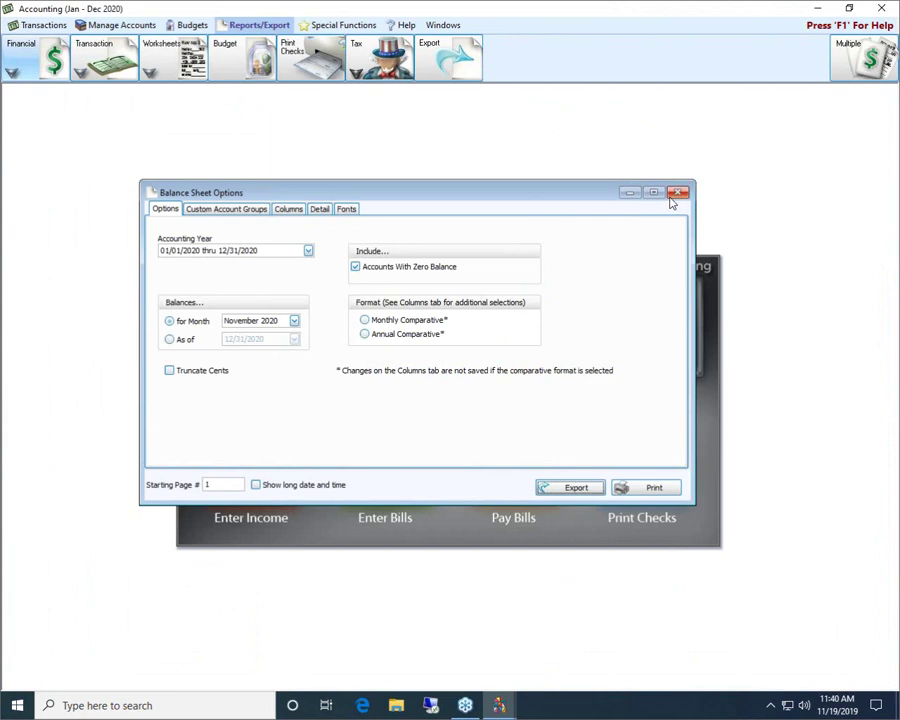
pyautogui.click(677, 194)
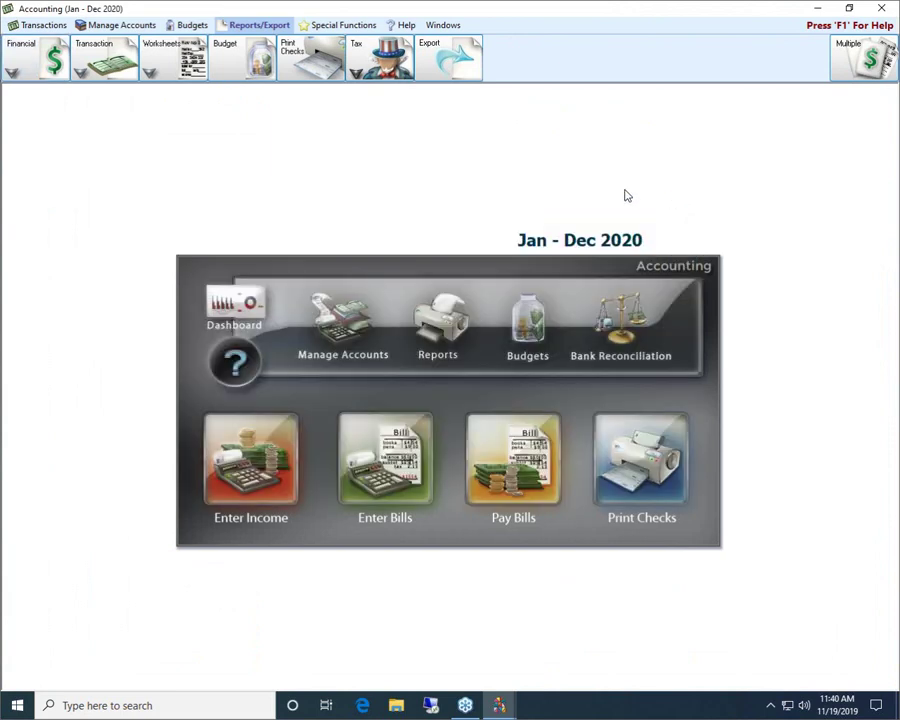
pyautogui.click(116, 25)
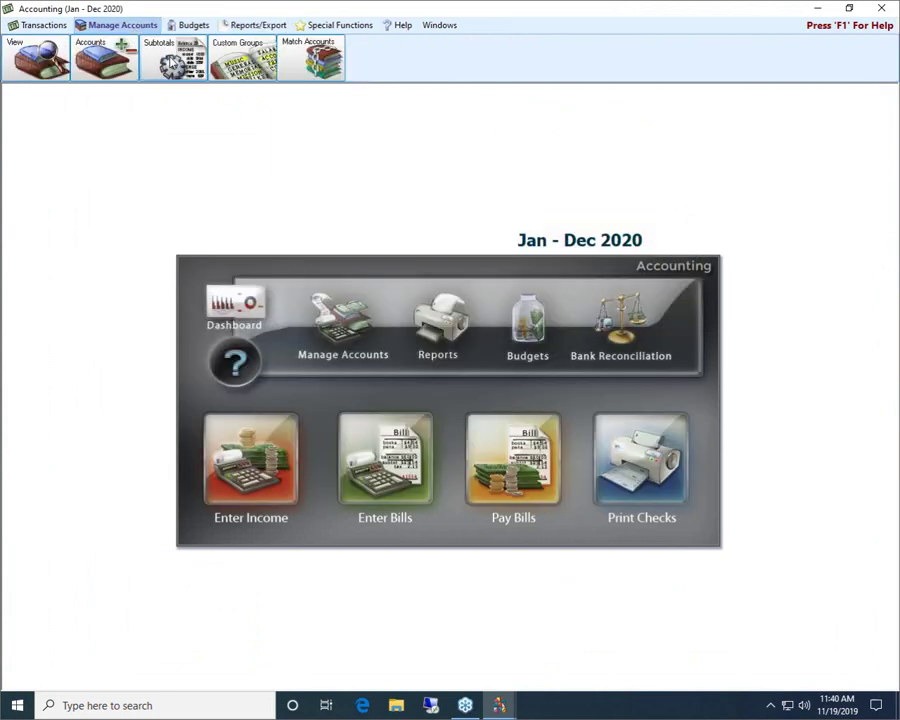
# - Reopen Subtotals collapsed, with Total Assets expanded and Total Fixed Assets selected
pyautogui.click(165, 50)
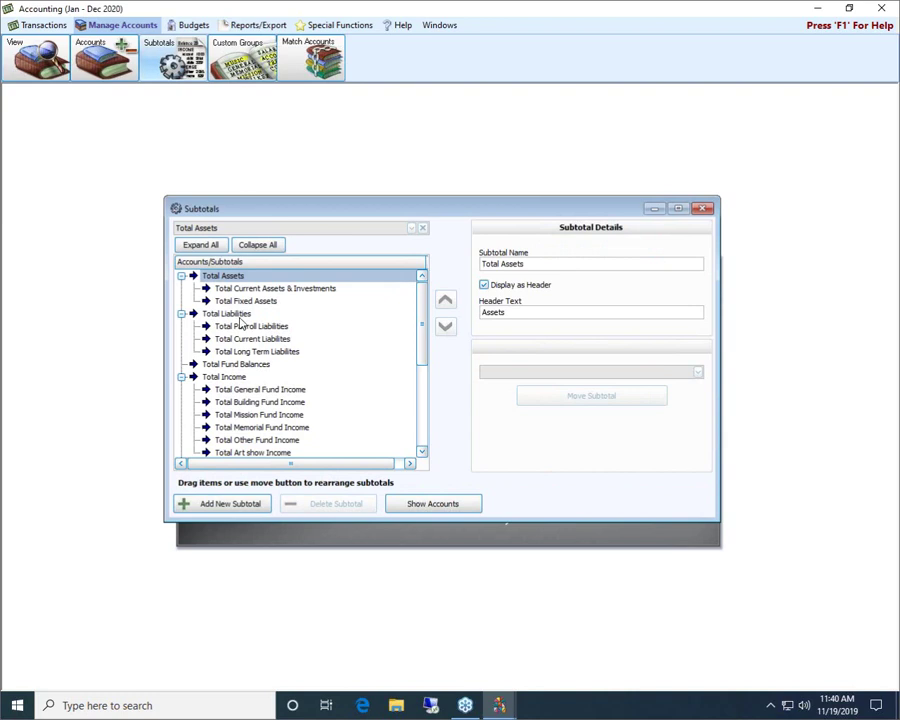
pyautogui.click(252, 249)
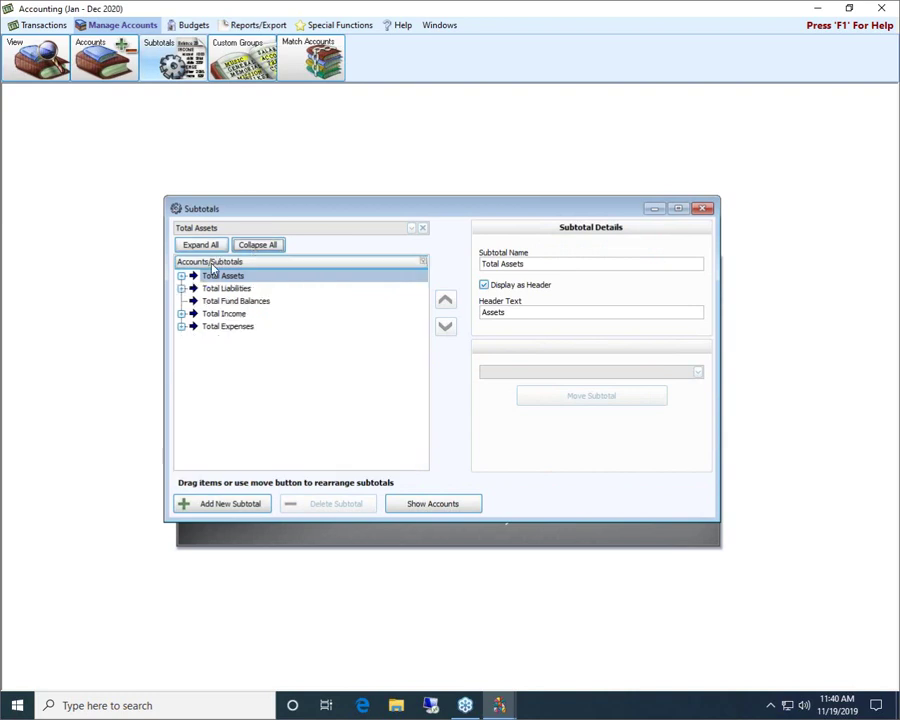
pyautogui.click(181, 276)
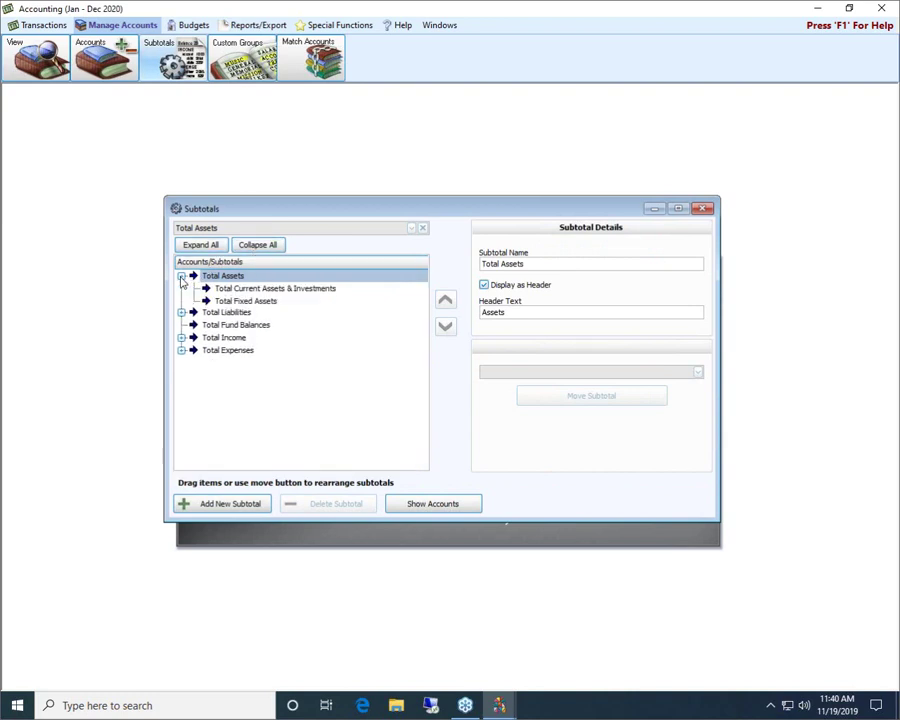
pyautogui.click(245, 302)
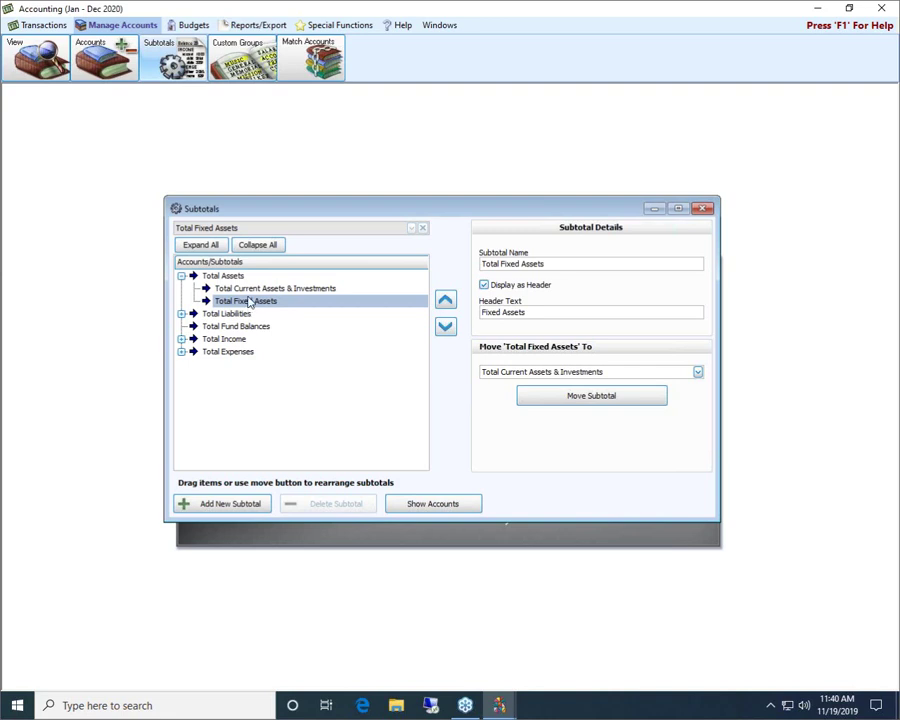
# - Move Total Current Assets & Investments below Total Fixed Assets, then back to first
pyautogui.click(243, 290)
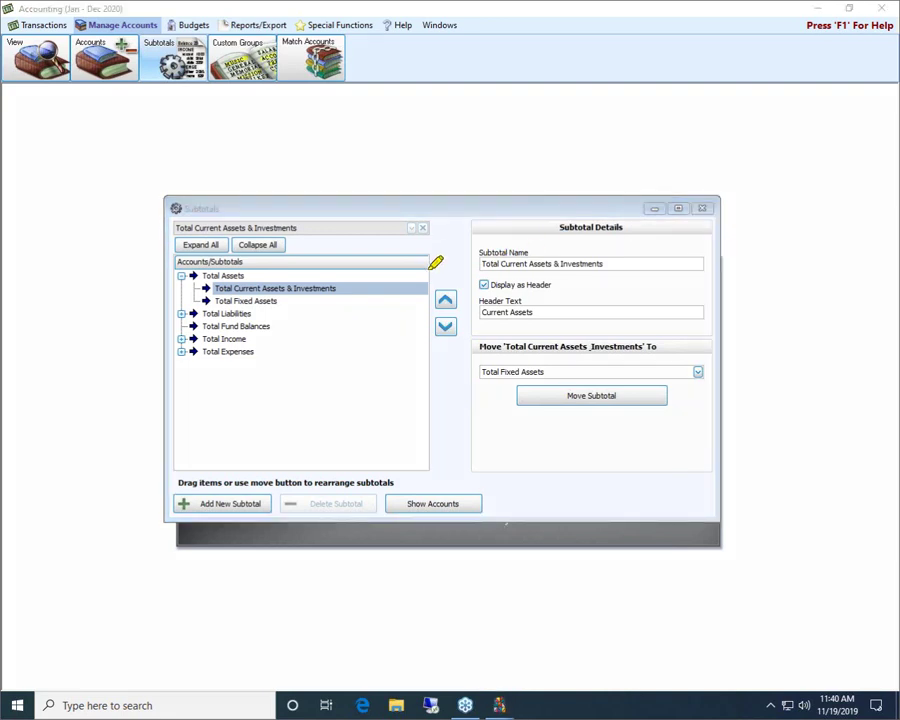
pyautogui.moveTo(492, 262); pyautogui.dragTo(490, 266)
pyautogui.moveTo(485, 348); pyautogui.dragTo(420, 268)
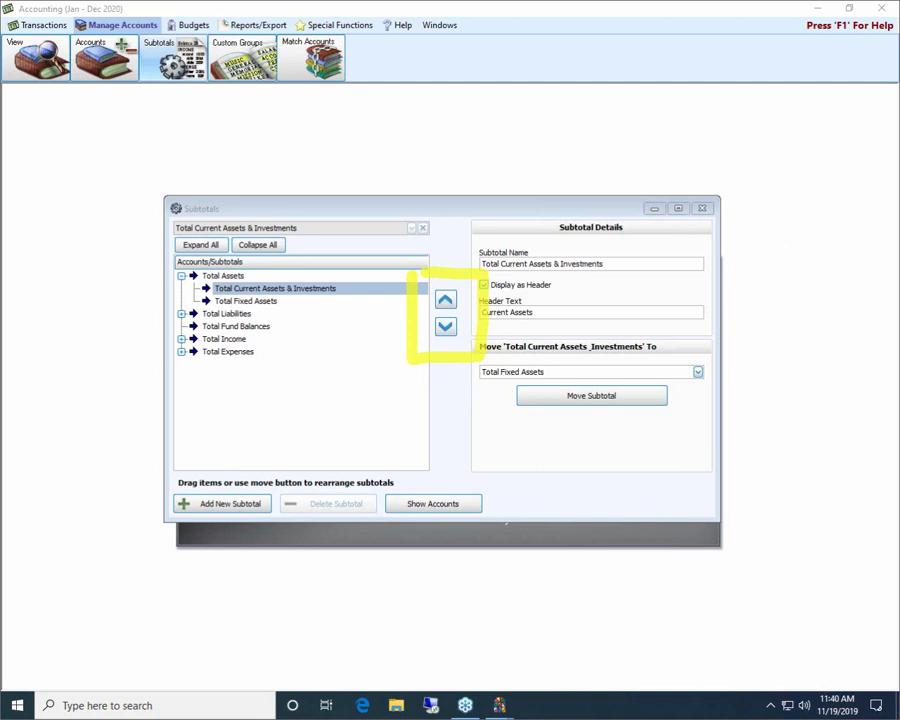
pyautogui.click(445, 328)
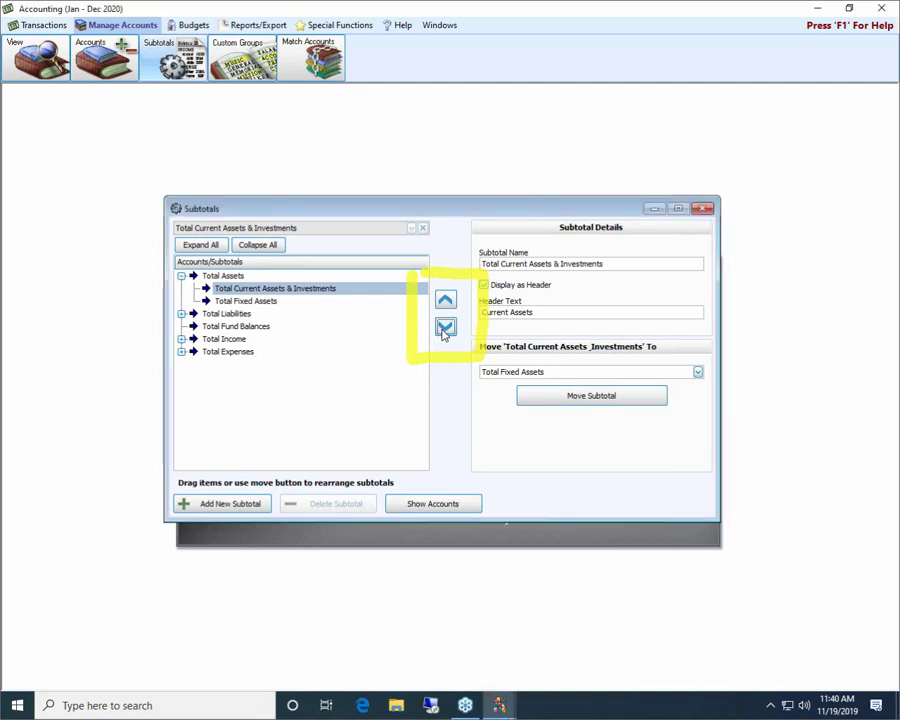
pyautogui.click(444, 330)
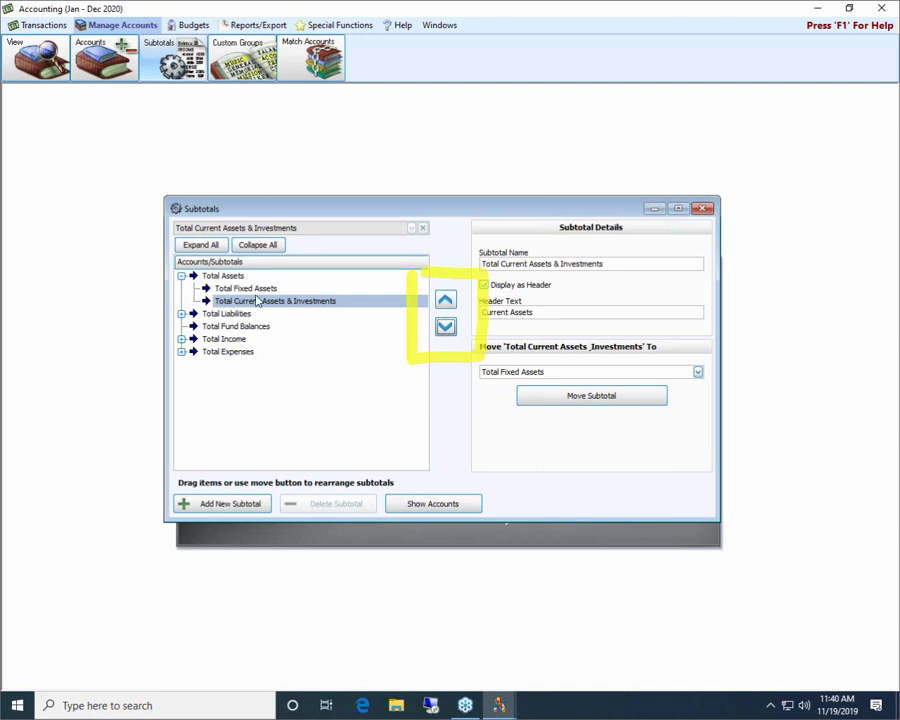
pyautogui.click(446, 303)
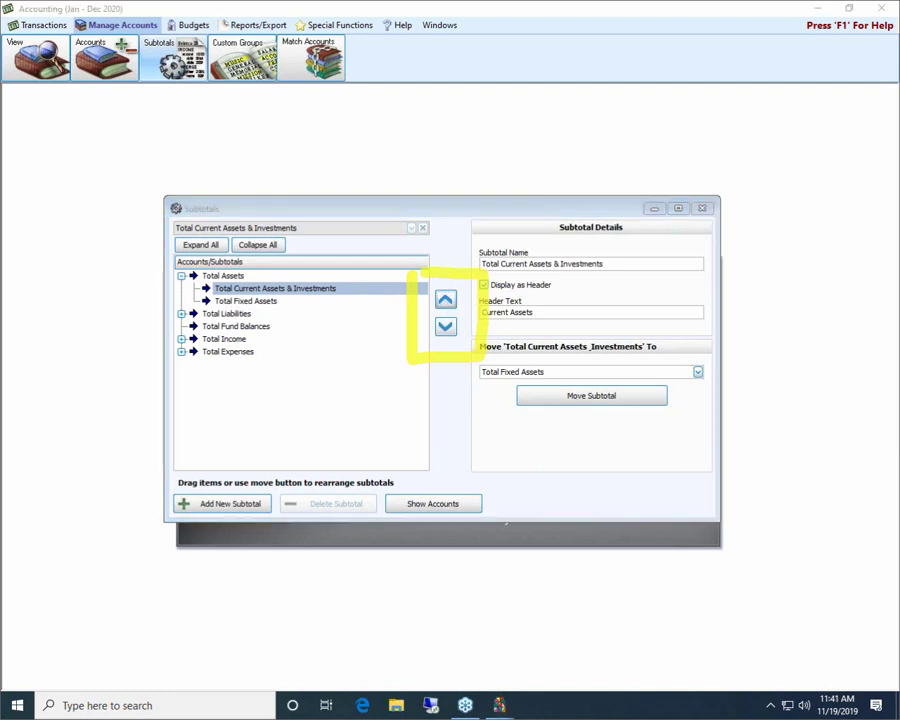
# - Collapse Total Assets and expand Total Expenses and Total Salaries & Benefits
pyautogui.click(181, 276)
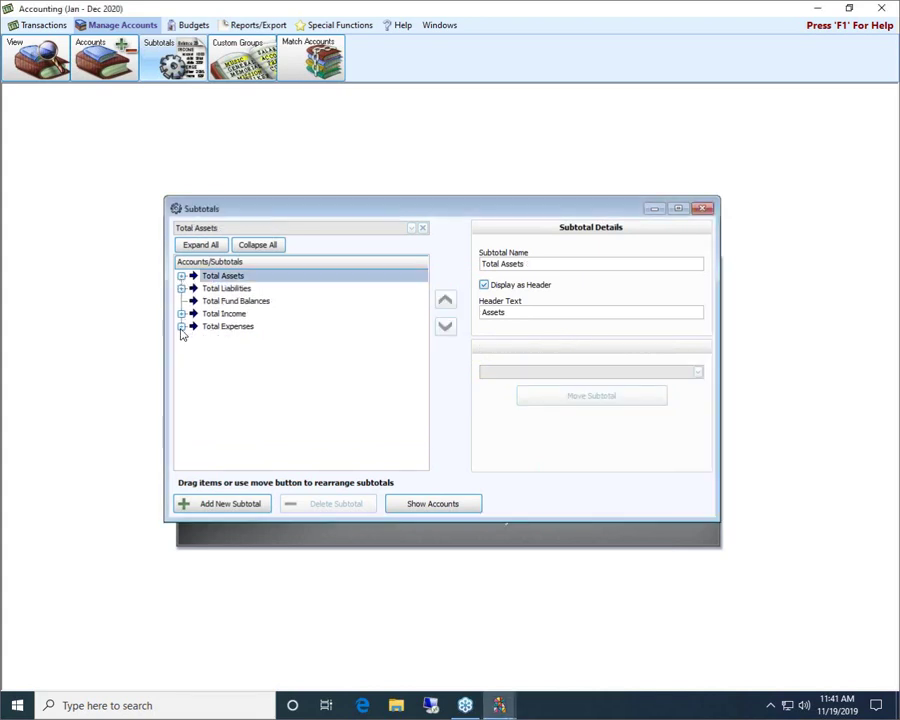
pyautogui.click(181, 327)
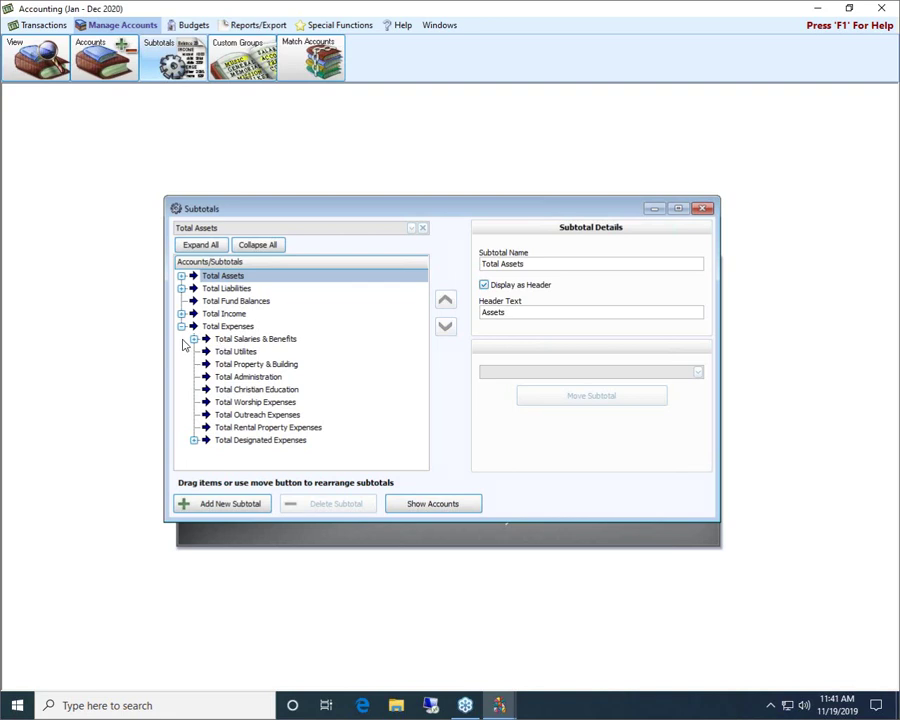
pyautogui.click(194, 340)
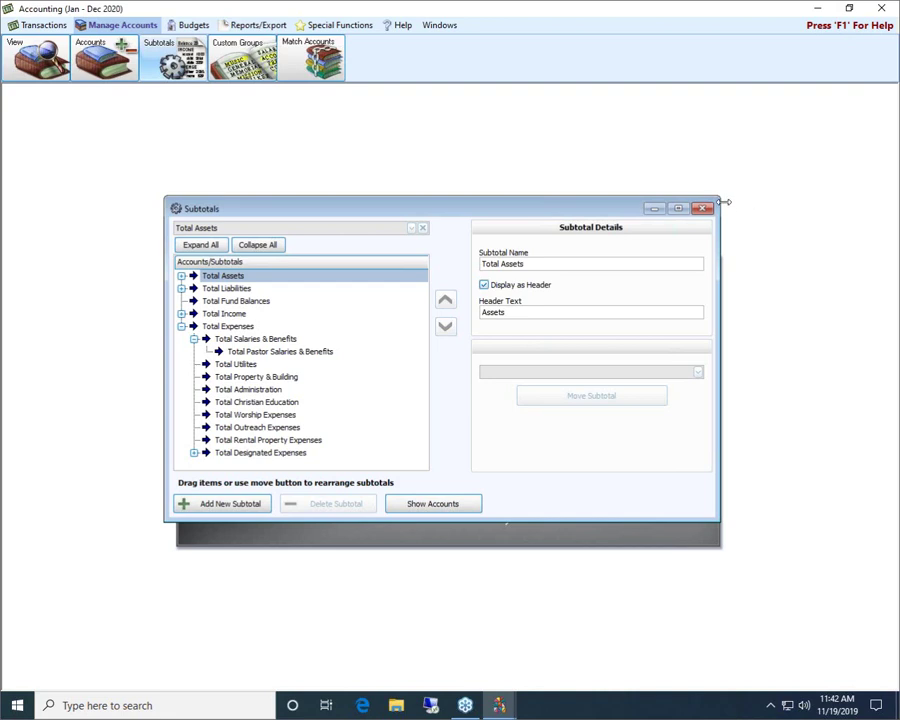
# - Close Subtotals and generate a preview of the Treasurer's Report
pyautogui.click(702, 208)
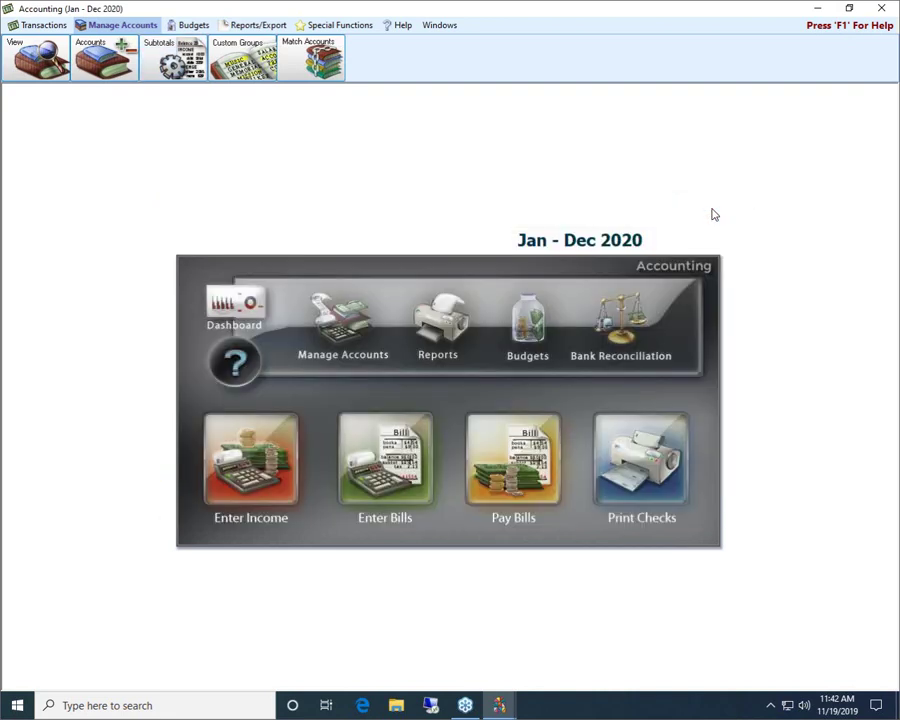
pyautogui.click(248, 28)
pyautogui.click(26, 56)
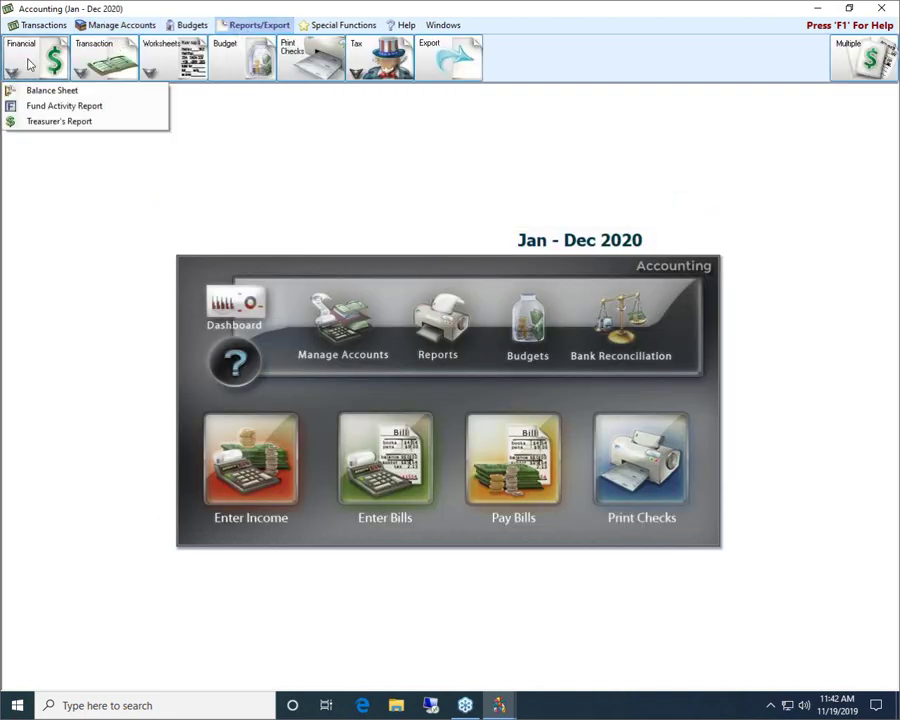
pyautogui.click(50, 120)
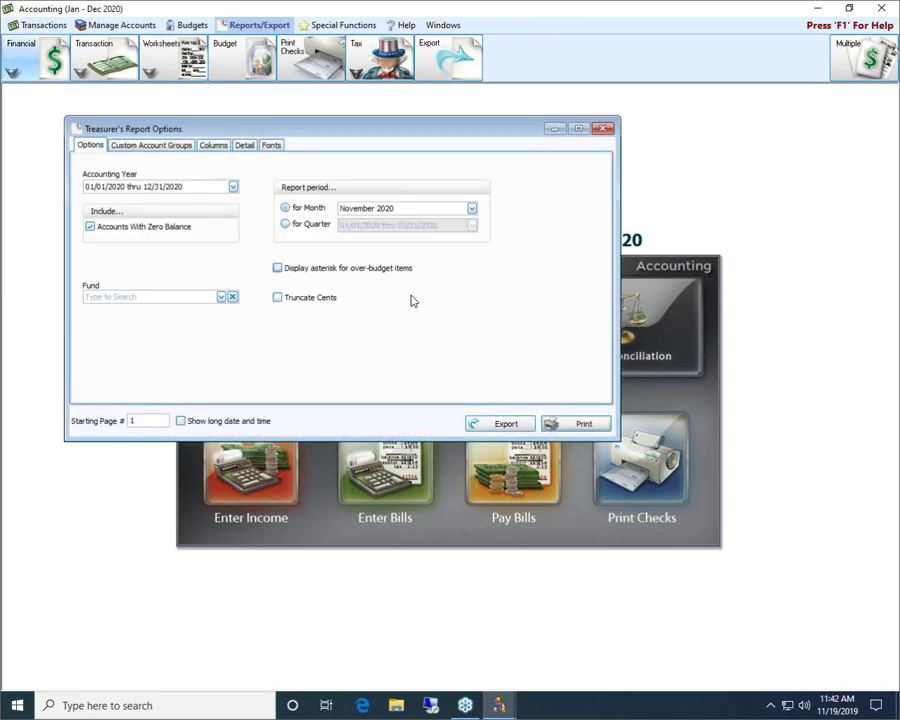
pyautogui.click(583, 424)
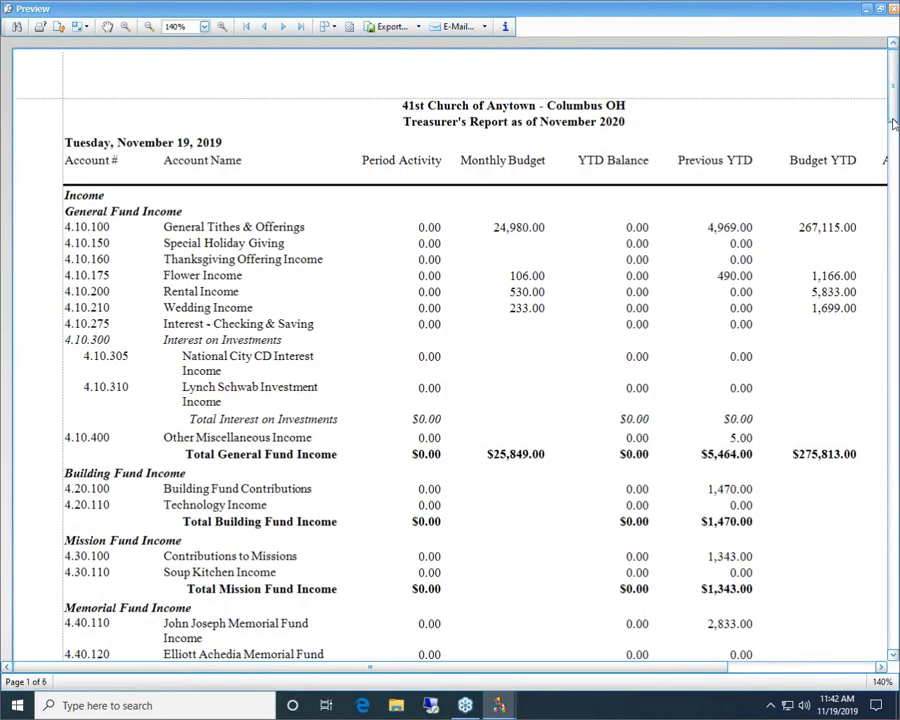
# - Scroll to Expenses, confirm the Total Pastor Salaries & Benefits subtotal line, then close the preview
pyautogui.moveTo(893, 133); pyautogui.dragTo(897, 256)
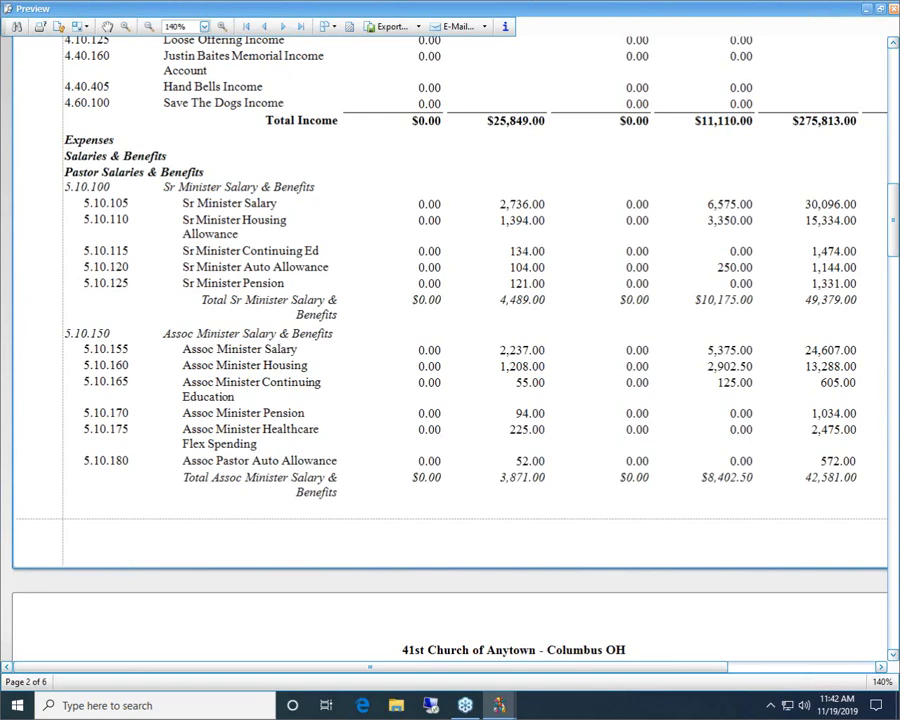
pyautogui.moveTo(895, 210); pyautogui.dragTo(895, 239)
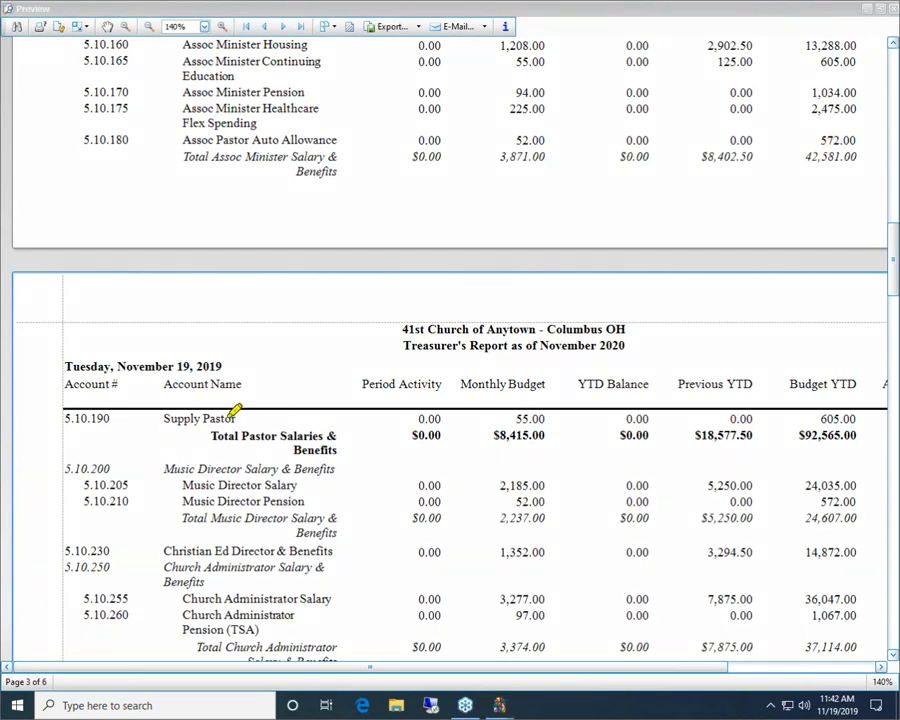
pyautogui.moveTo(232, 418)
pyautogui.mouseDown()
pyautogui.moveTo(356, 418)
pyautogui.moveTo(338, 452)
pyautogui.moveTo(224, 432)
pyautogui.mouseUp()
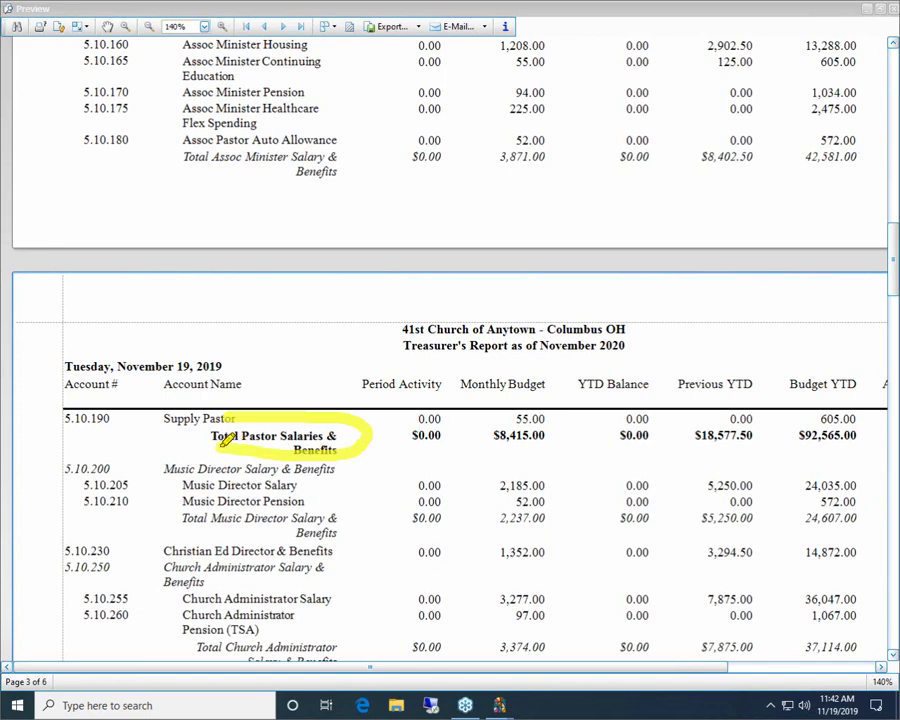
pyautogui.moveTo(365, 437); pyautogui.dragTo(813, 433)
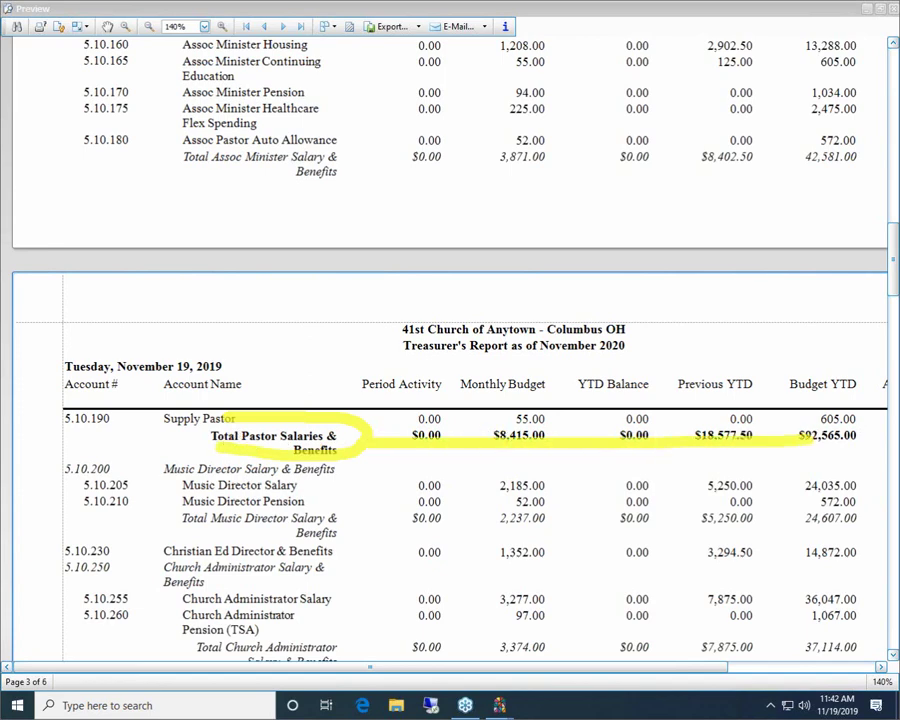
pyautogui.press('Escape')
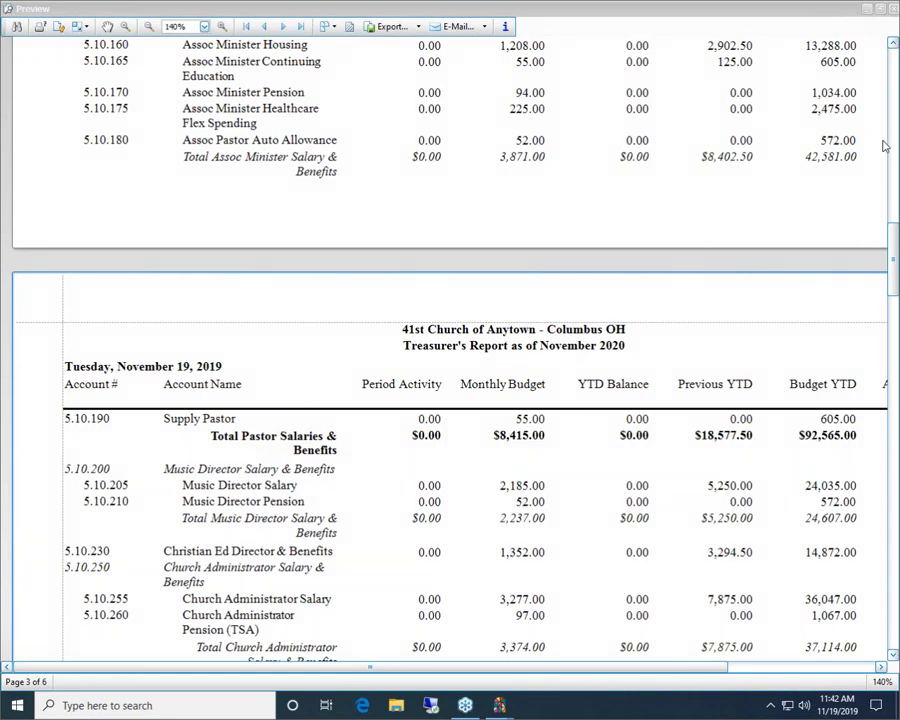
pyautogui.moveTo(895, 233); pyautogui.dragTo(894, 301)
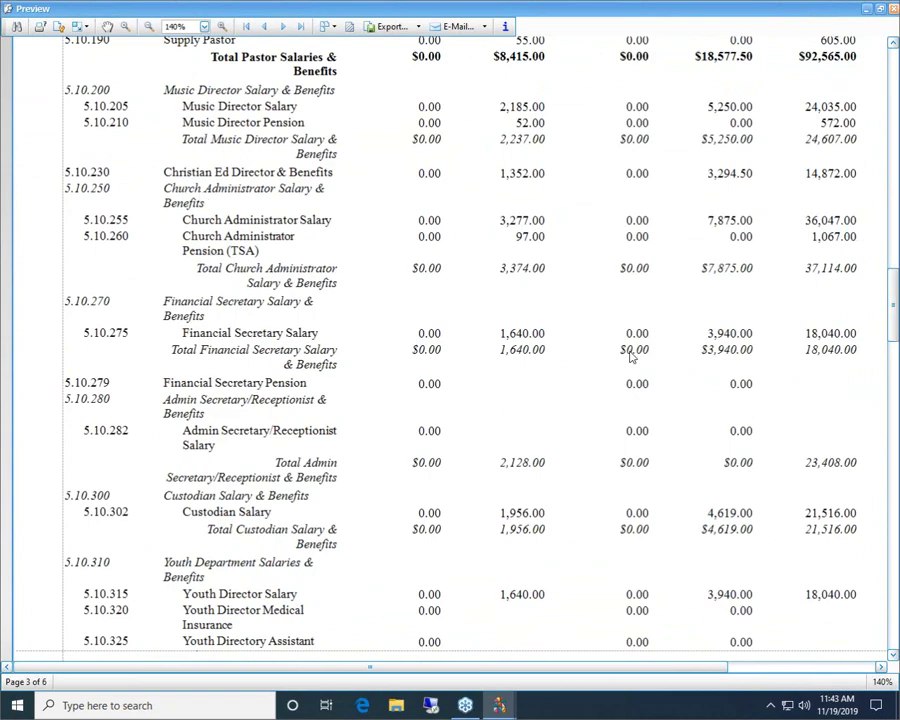
pyautogui.scroll(-5, 893, 305)
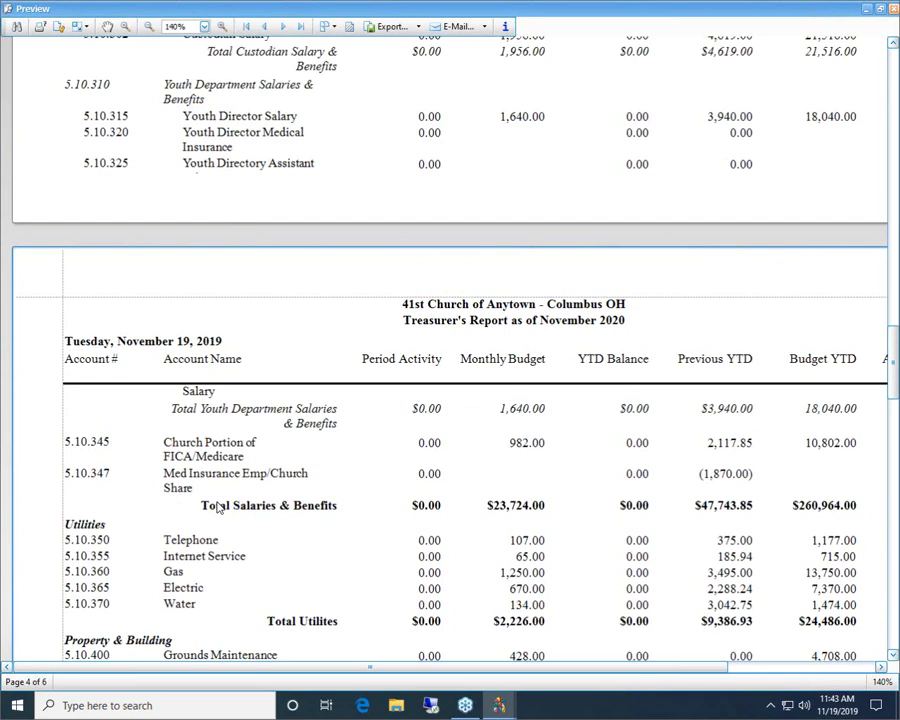
pyautogui.click(890, 10)
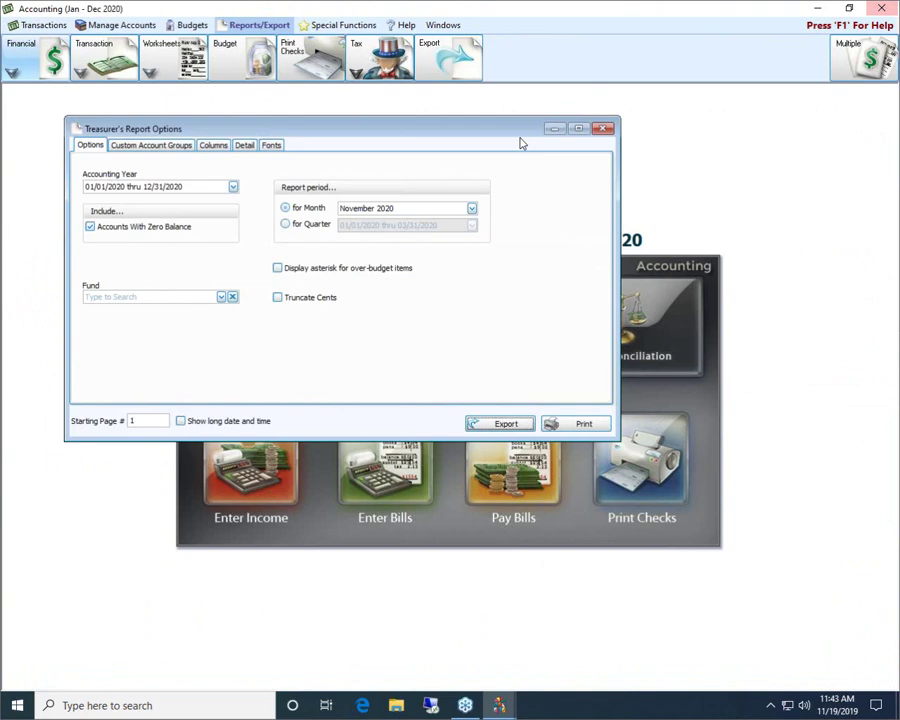
# - Open the Subtotals setup and select Total Salaries & Benefits under Total Expenses
pyautogui.click(603, 129)
pyautogui.click(120, 25)
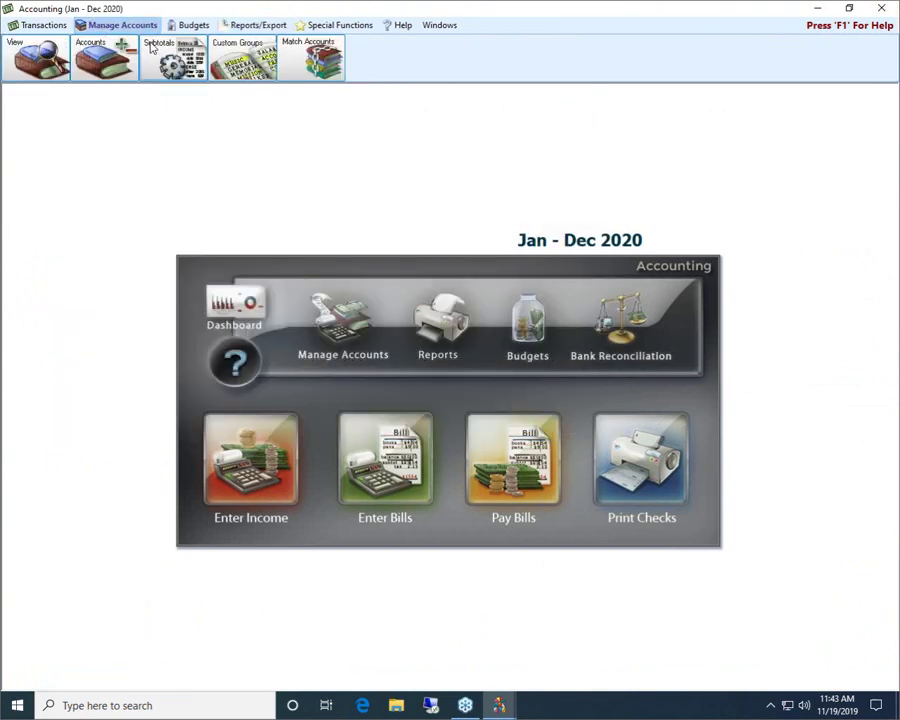
pyautogui.click(152, 47)
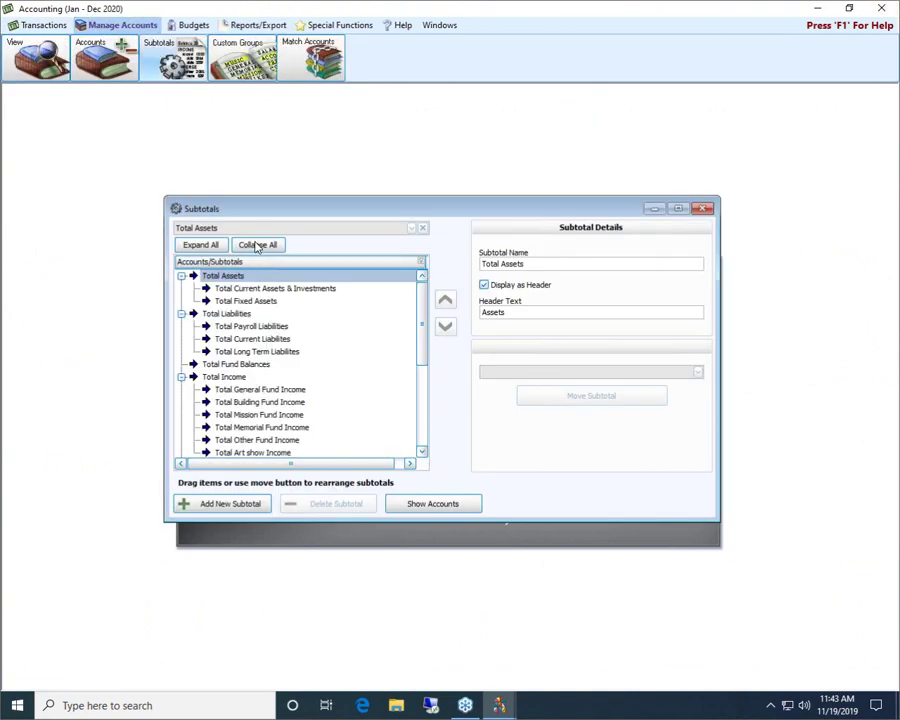
pyautogui.click(256, 246)
pyautogui.click(181, 327)
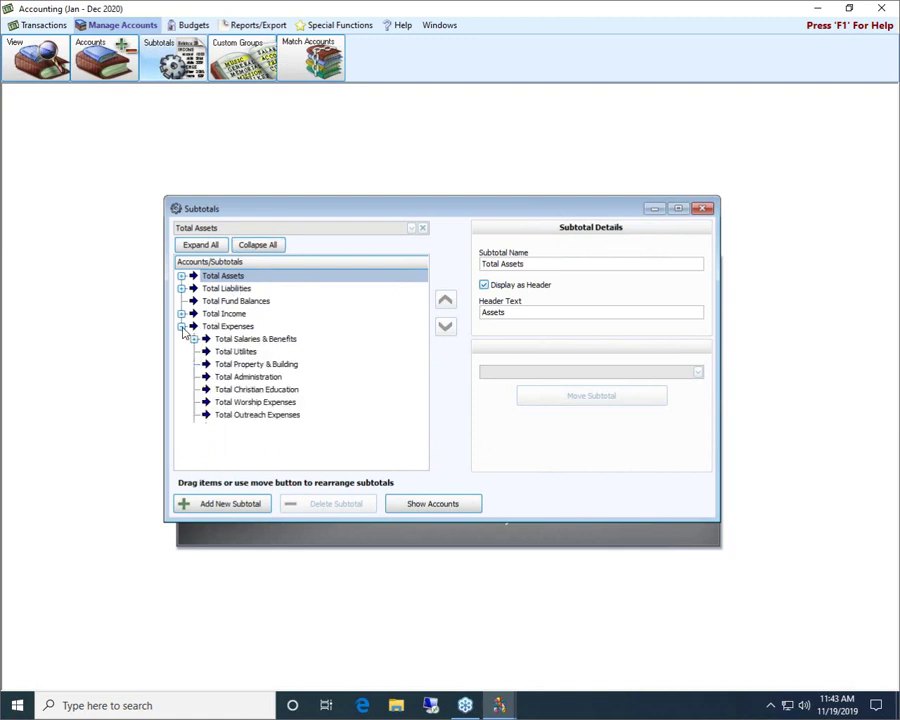
pyautogui.click(224, 341)
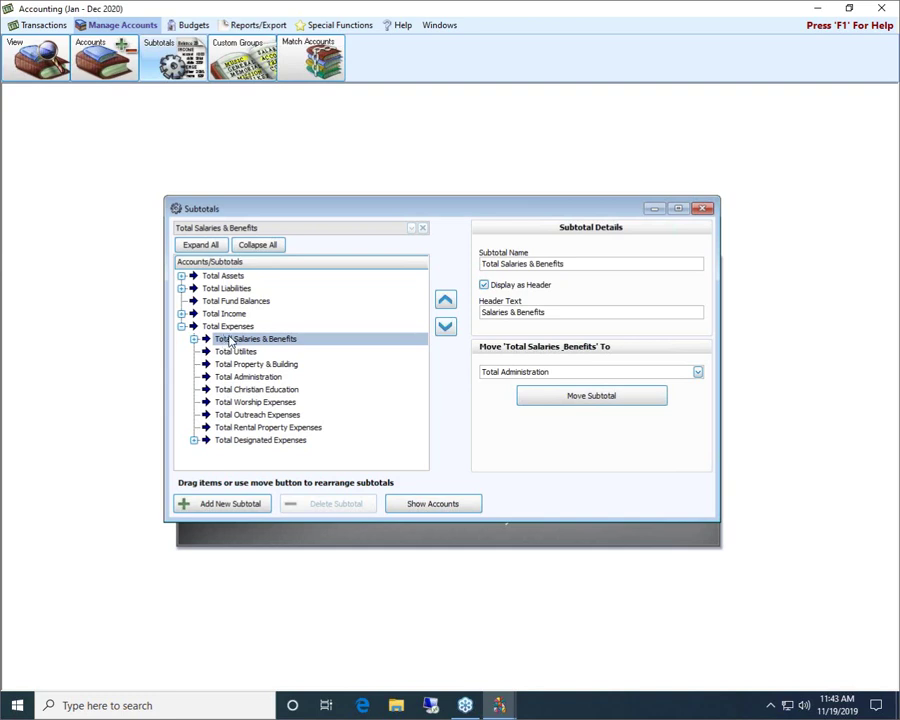
# - Add subtotal 'Lay Staff Salaries and Benefit', displayed as a header reading 'Lay Staff'
pyautogui.click(225, 505)
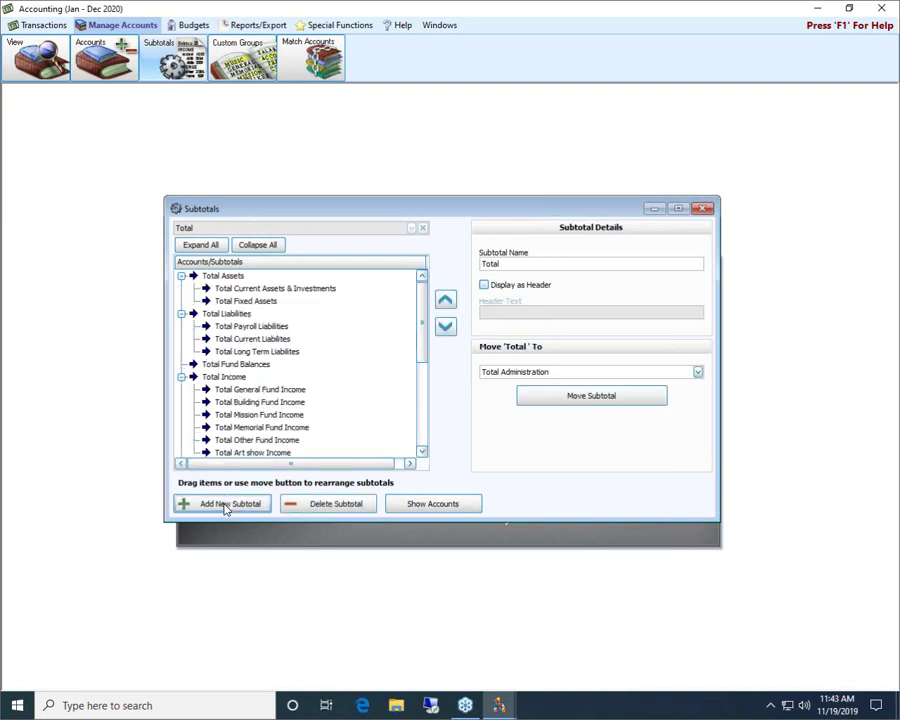
pyautogui.write('Lay Staff Salaries and Benefits')
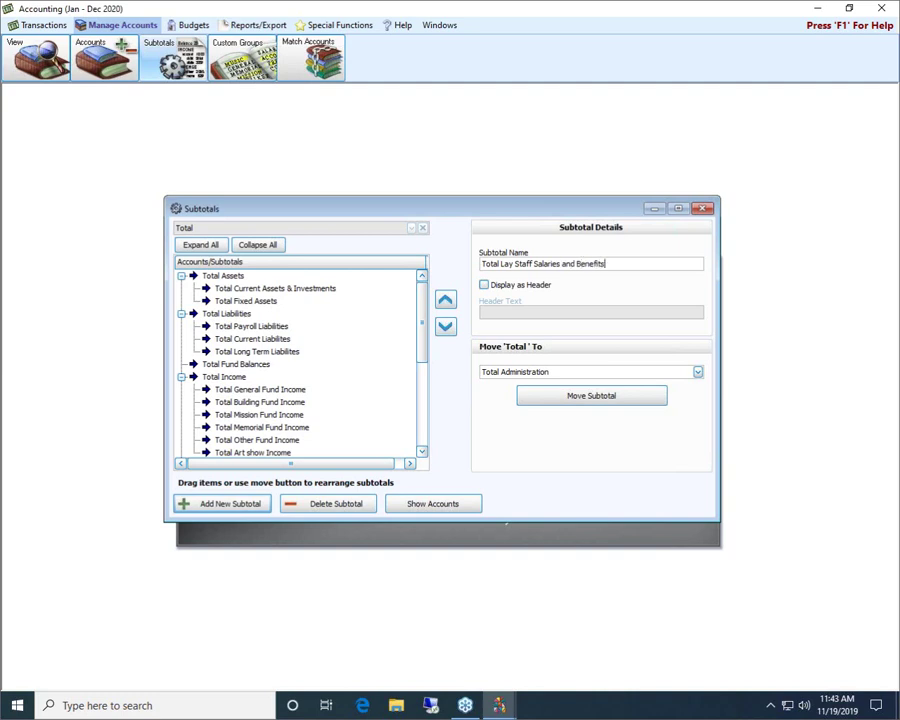
pyautogui.click(484, 285)
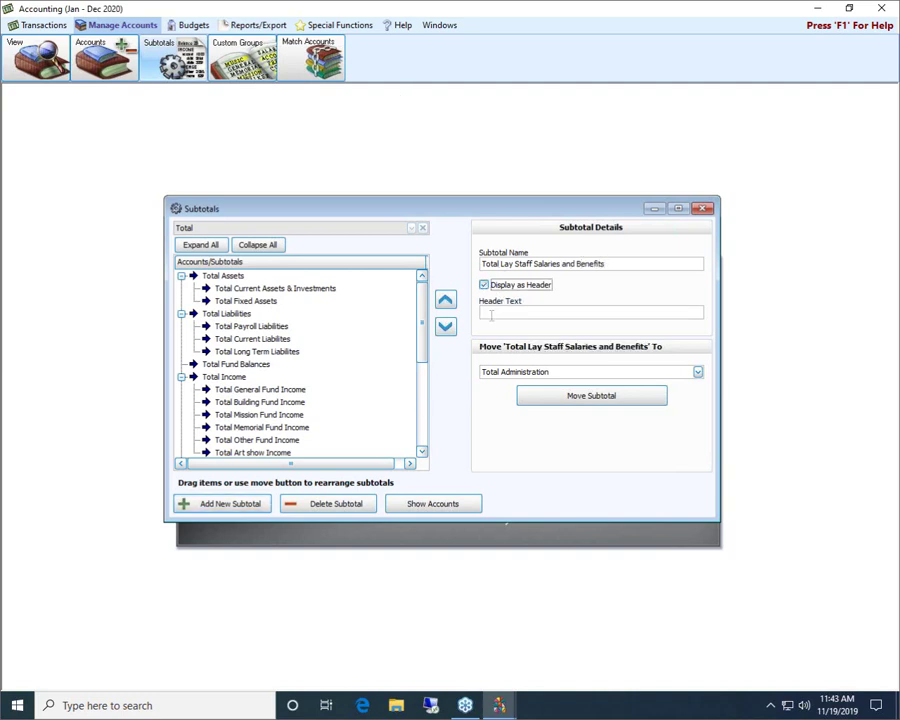
pyautogui.click(494, 314)
pyautogui.write('Lay Staff')
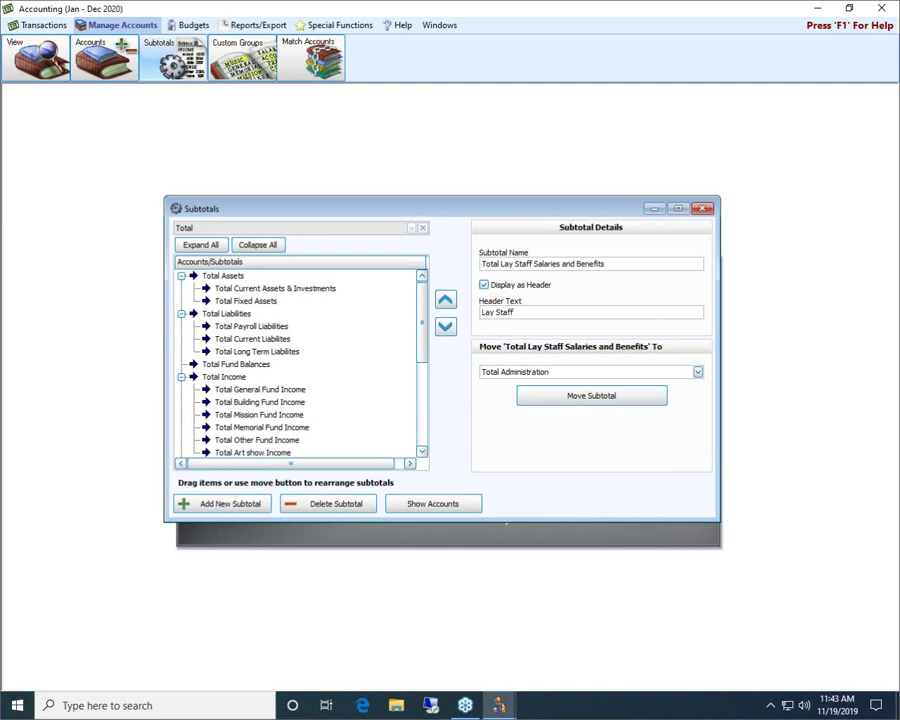
# - Show the accounts and expand Total Expenses and Total Salaries & Benefits
pyautogui.click(435, 514)
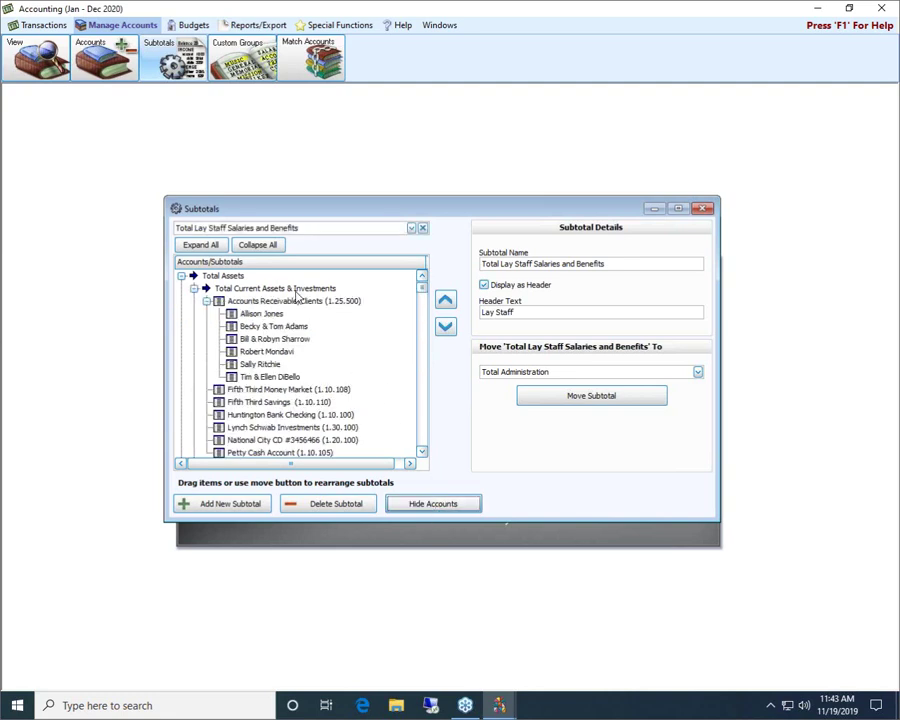
pyautogui.click(262, 243)
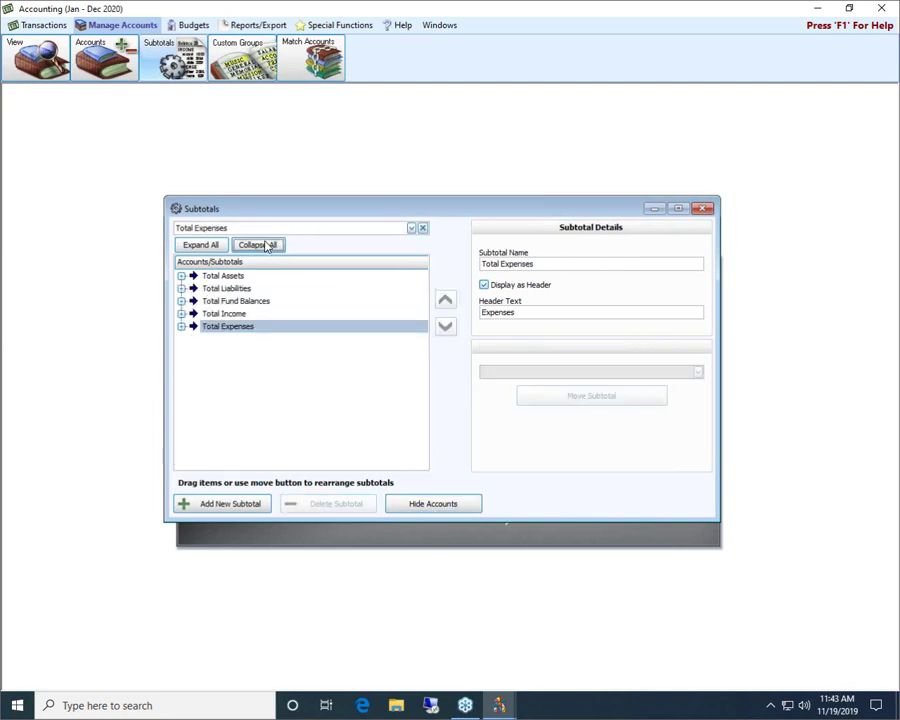
pyautogui.click(182, 327)
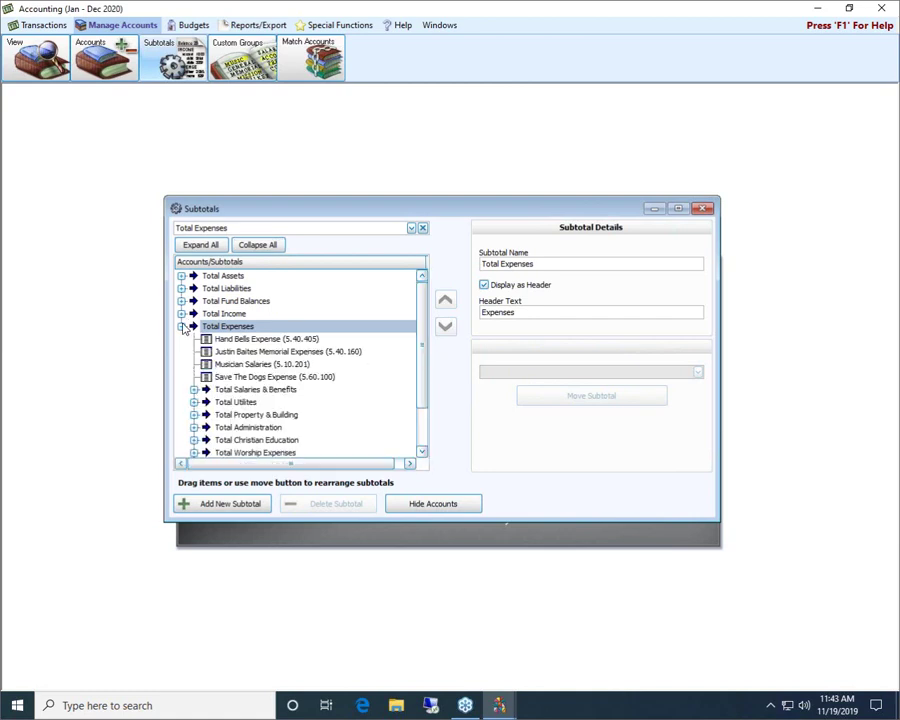
pyautogui.click(236, 366)
pyautogui.moveTo(237, 371); pyautogui.dragTo(236, 370)
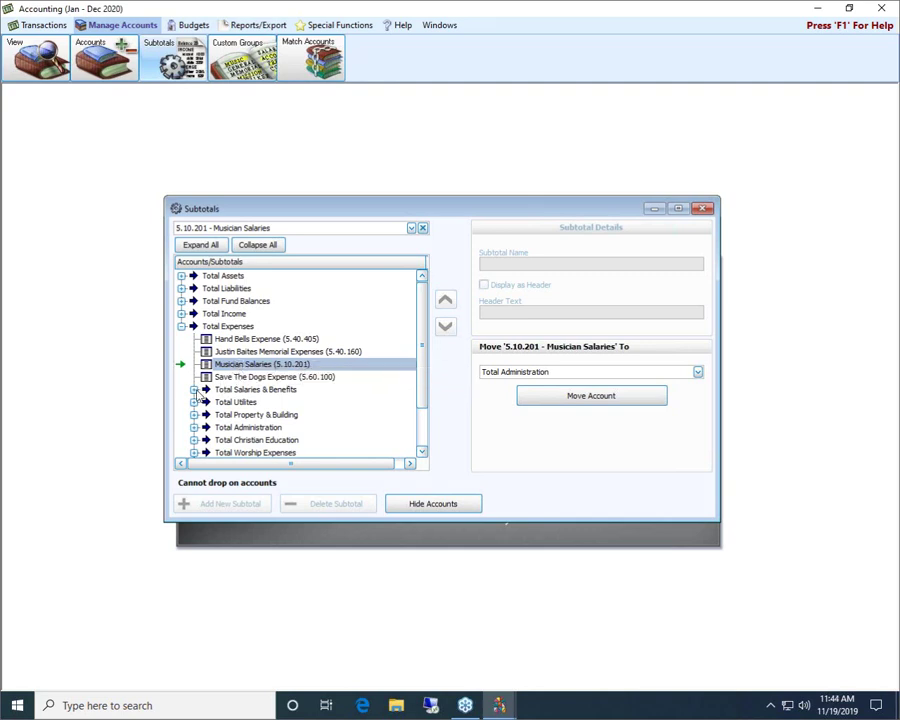
pyautogui.click(194, 389)
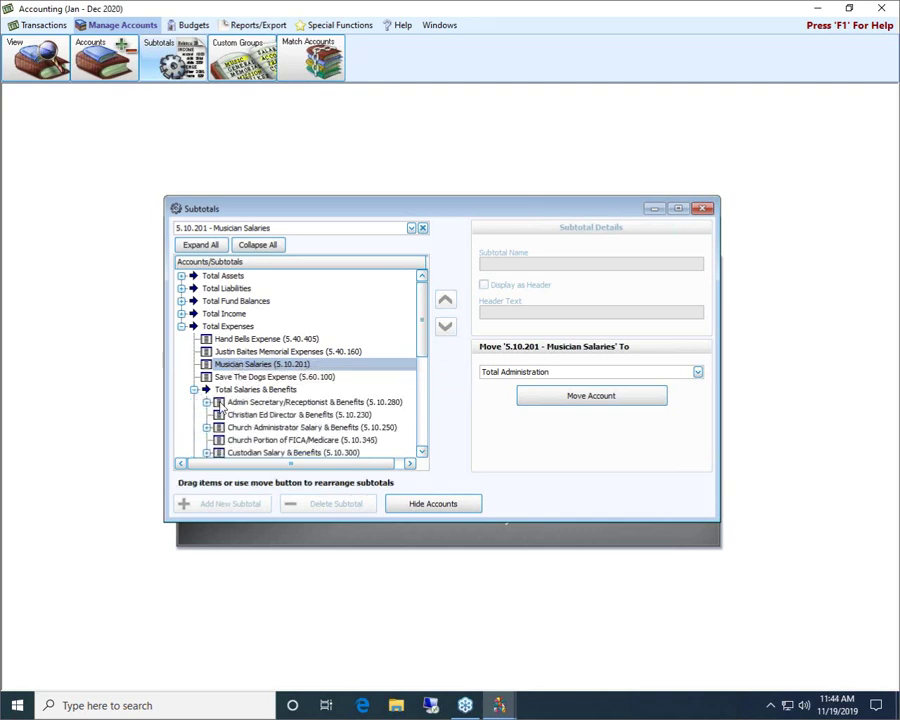
# - Move Youth Department, Music Director, Med Insurance Emp/Church Share and Financial Secretary Salary under Total Lay Staff
pyautogui.moveTo(423, 322); pyautogui.dragTo(430, 381)
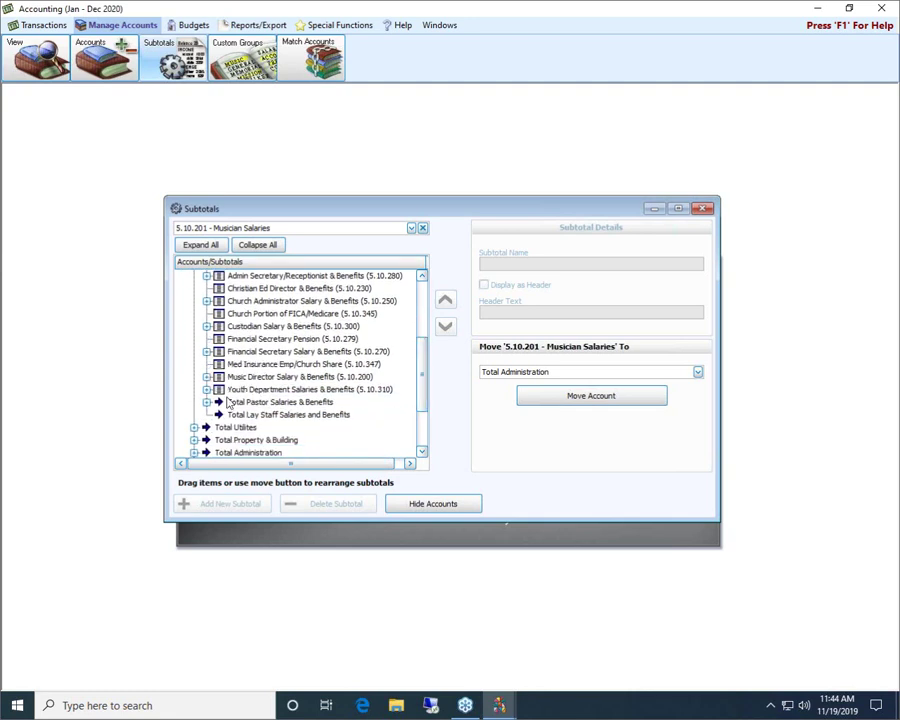
pyautogui.moveTo(236, 395); pyautogui.dragTo(248, 415)
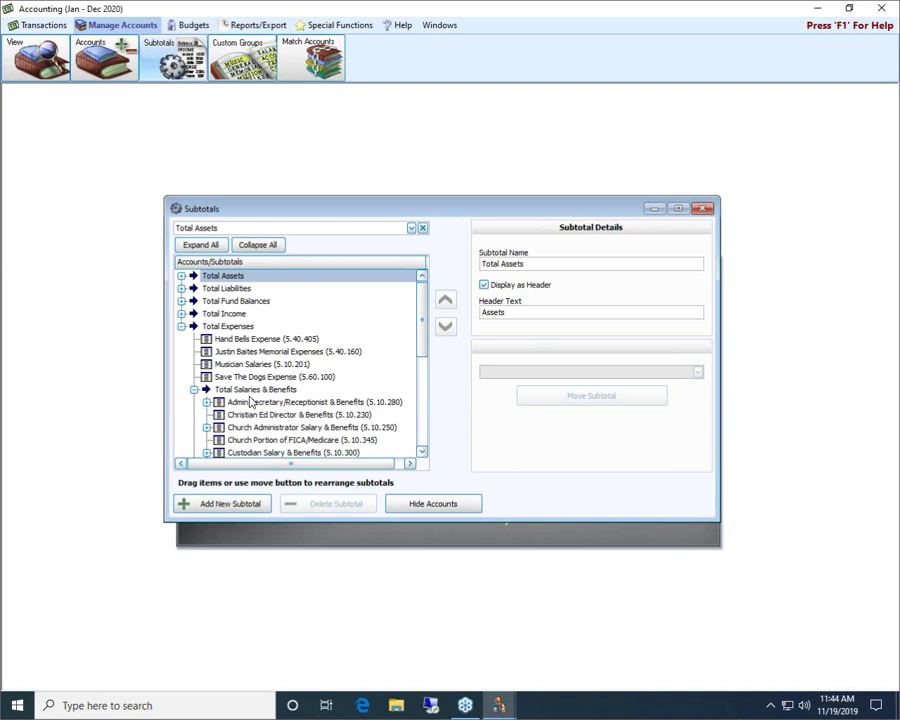
pyautogui.scroll(-3, 250, 400)
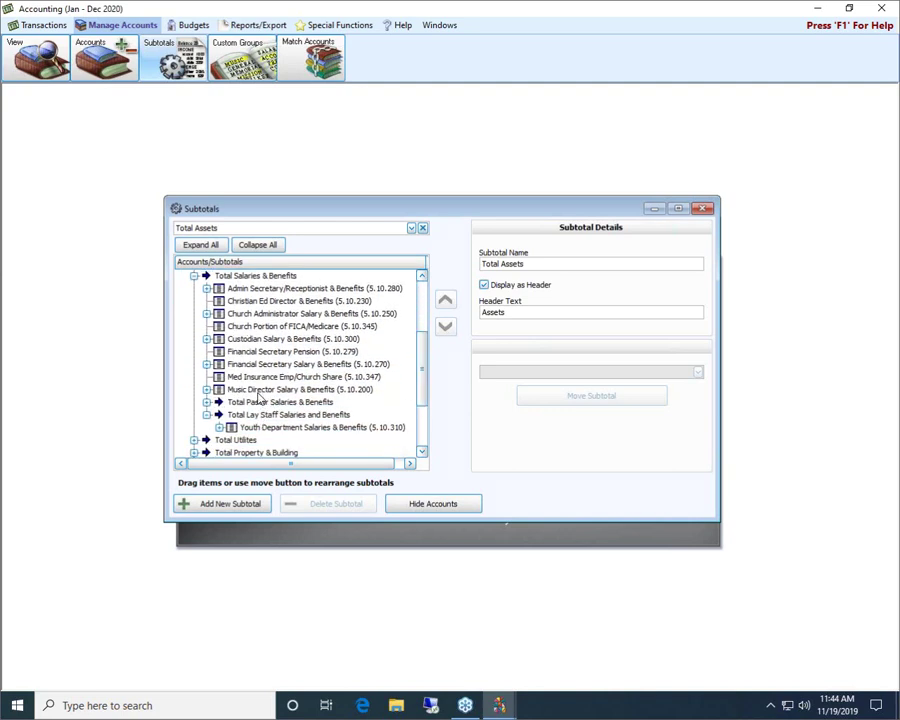
pyautogui.moveTo(265, 389); pyautogui.dragTo(265, 419)
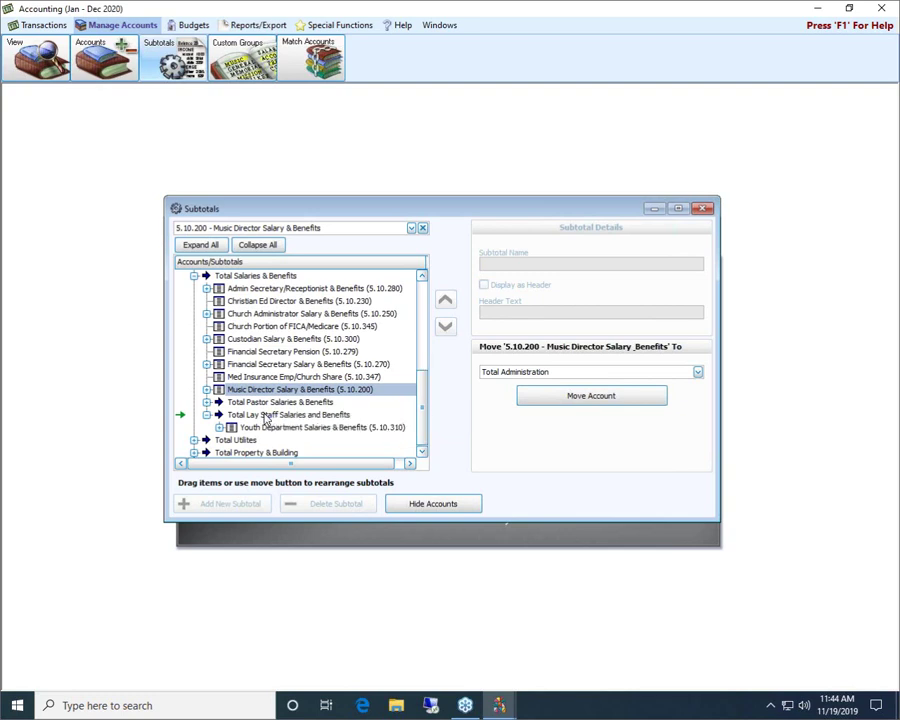
pyautogui.moveTo(255, 291); pyautogui.dragTo(268, 314)
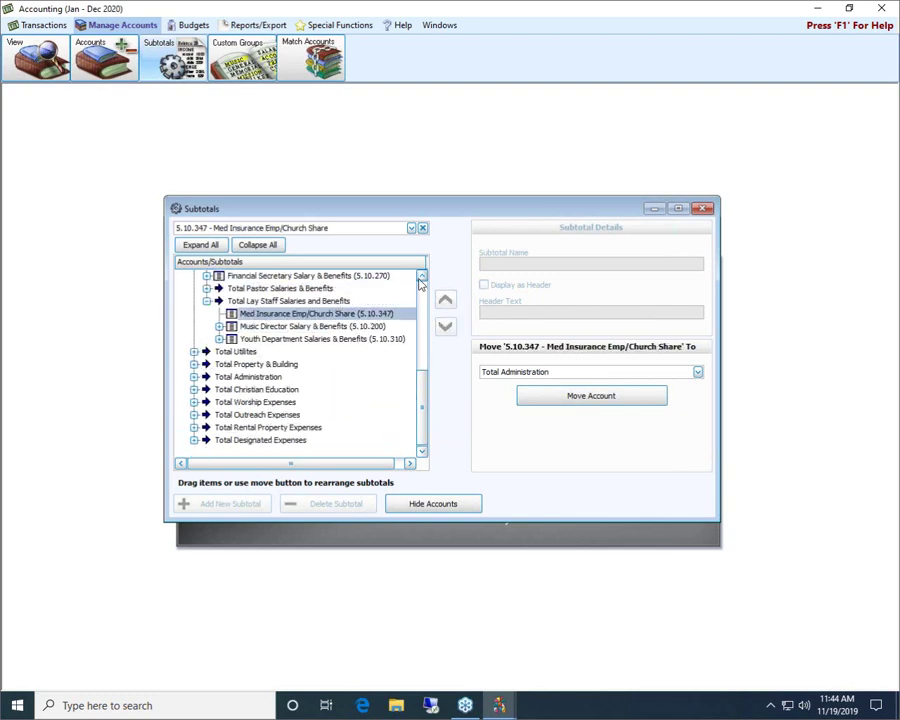
pyautogui.scroll(4, 418, 285)
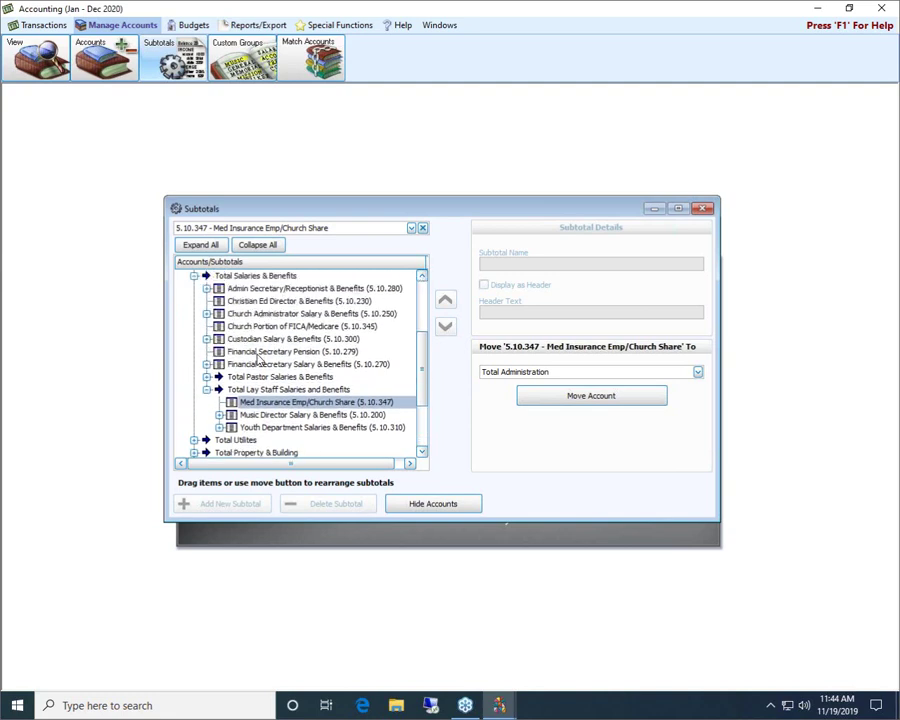
pyautogui.moveTo(258, 364)
pyautogui.mouseDown()
pyautogui.moveTo(263, 389)
pyautogui.moveTo(252, 397)
pyautogui.moveTo(258, 388)
pyautogui.mouseUp()
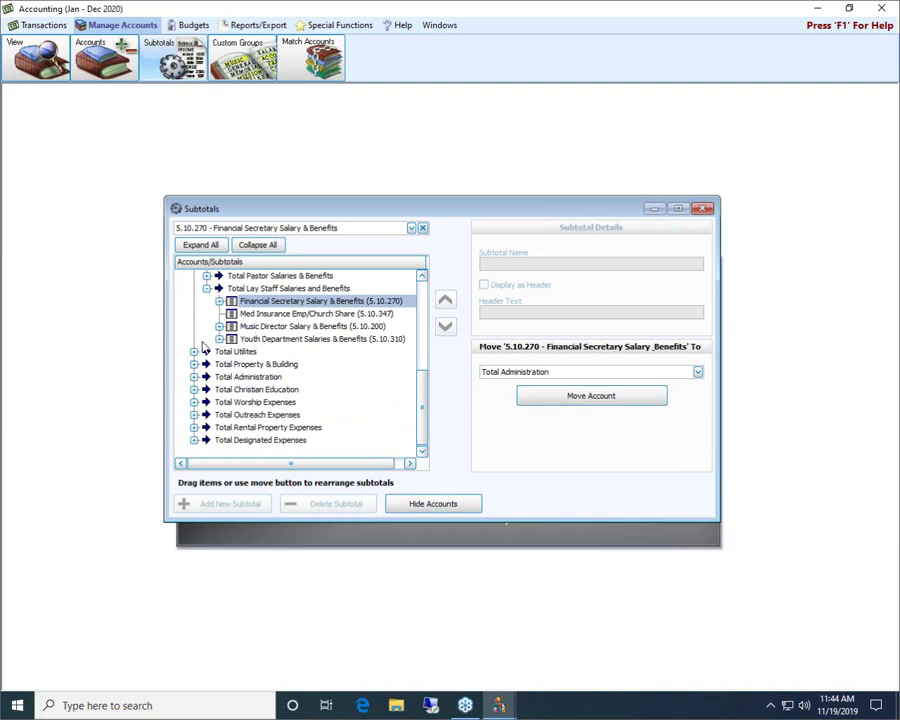
# - Move the Financial Secretary Pension account into Total Lay Staff Salaries and Benefits
pyautogui.scroll(2, 240, 335)
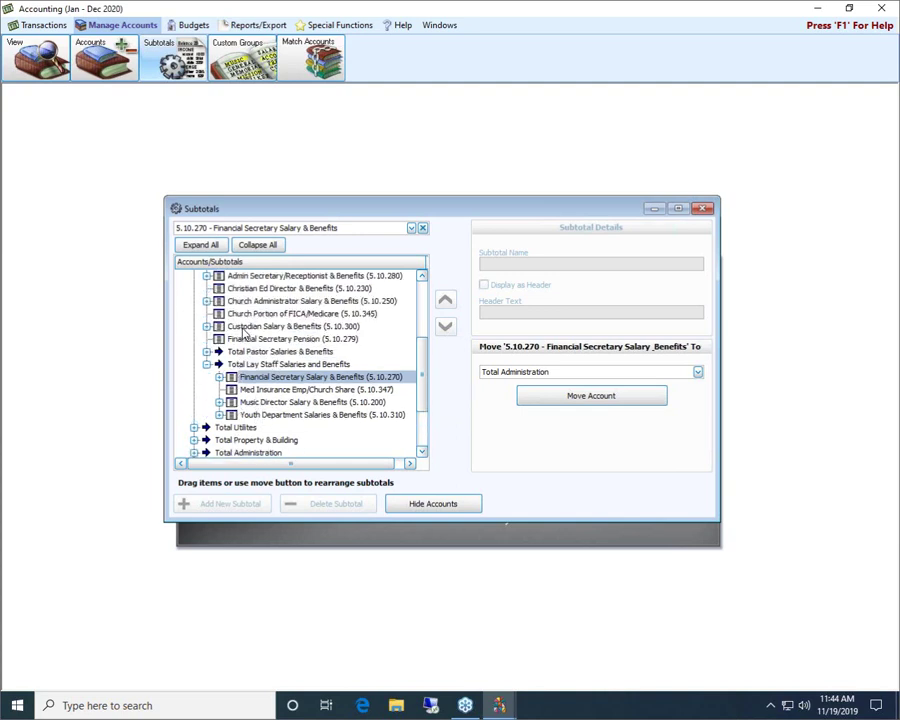
pyautogui.click(241, 341)
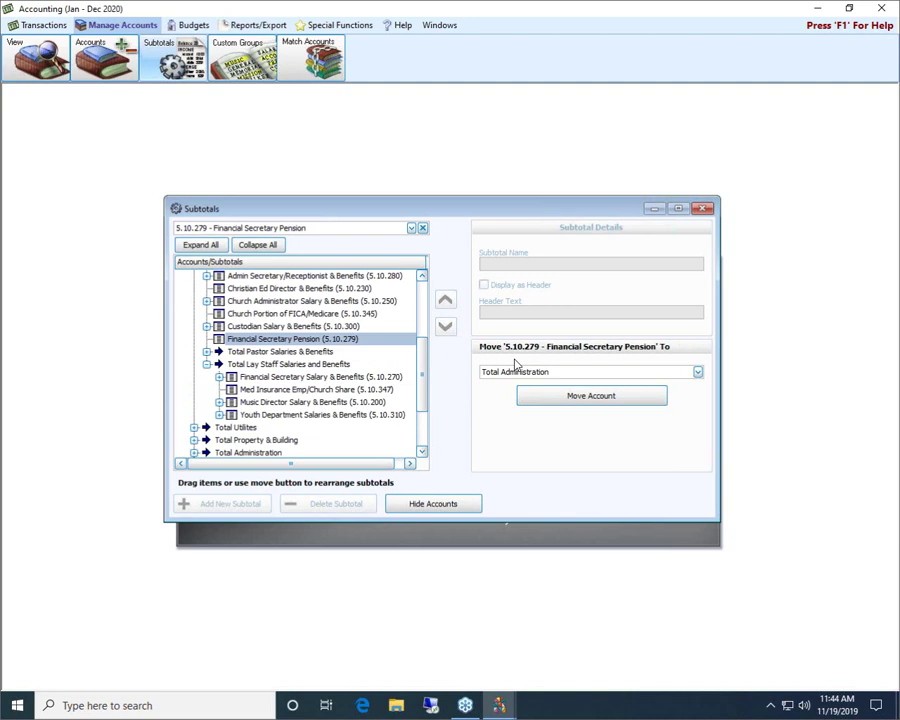
pyautogui.click(697, 372)
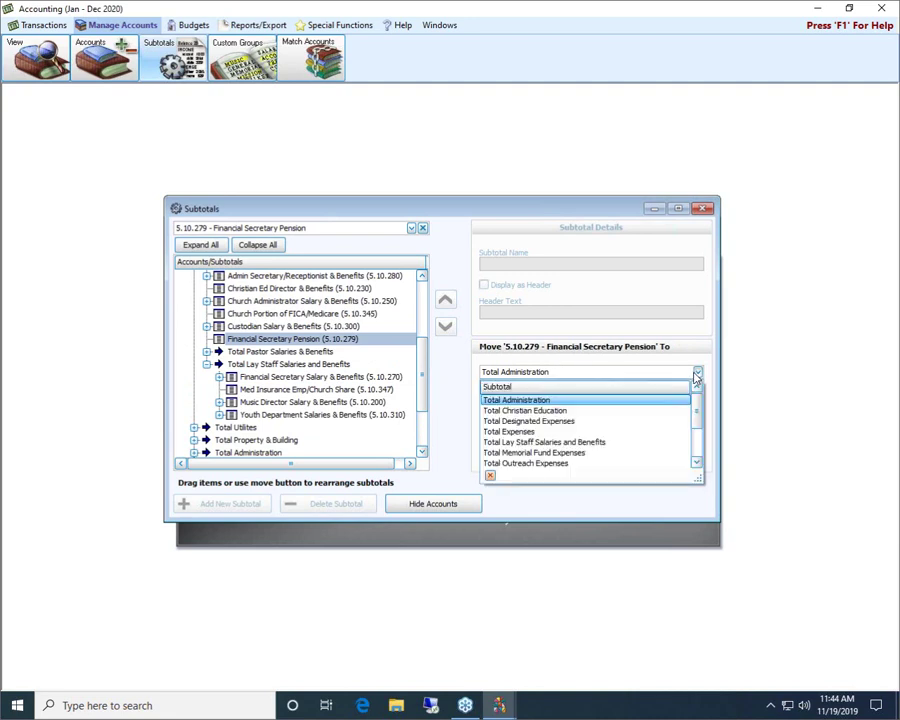
pyautogui.click(561, 447)
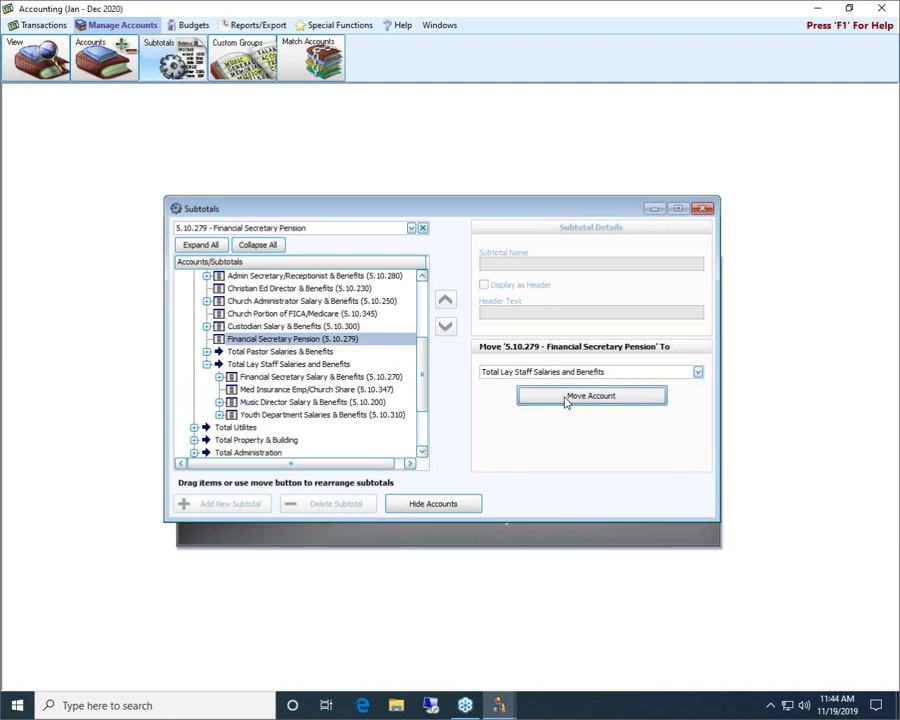
pyautogui.click(566, 400)
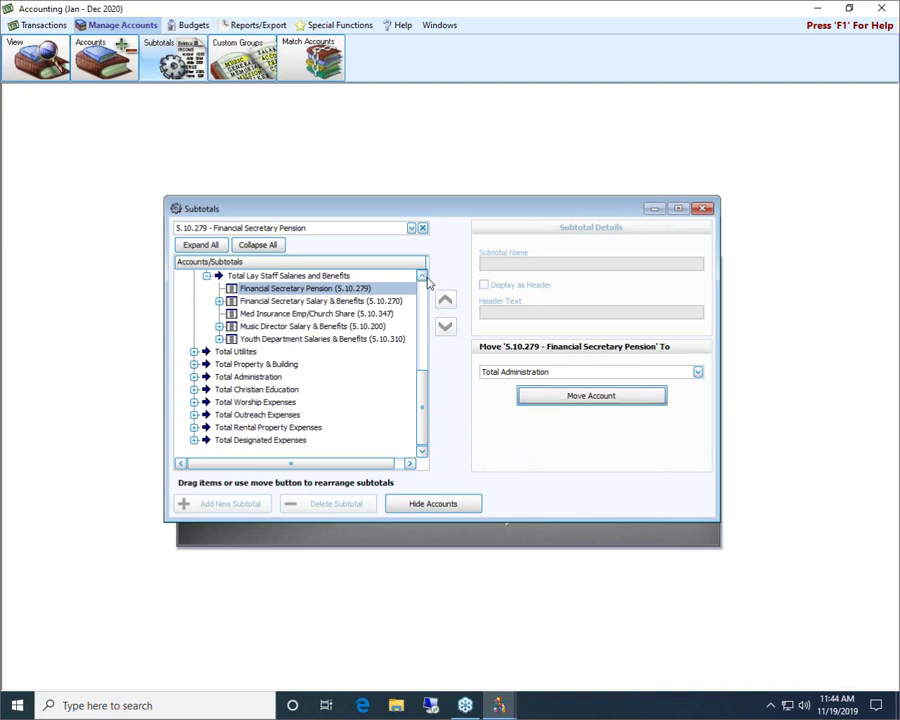
# - Move Church Administrator and Christian Ed Director Salary & Benefits under Total Lay Staff
pyautogui.scroll(1, 427, 282)
pyautogui.scroll(3, 424, 280)
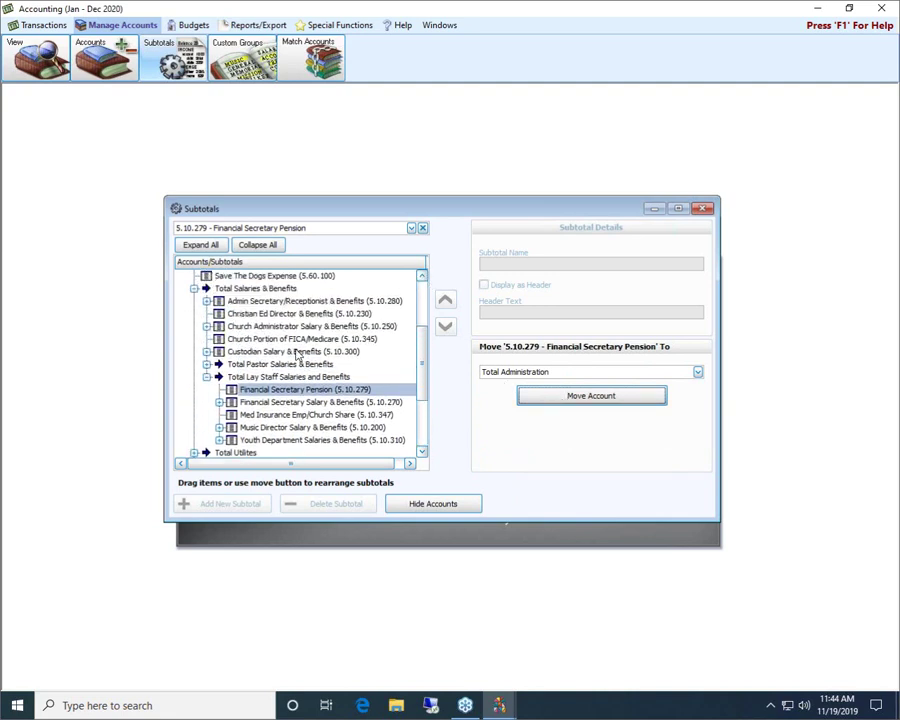
pyautogui.moveTo(295, 350); pyautogui.dragTo(295, 378)
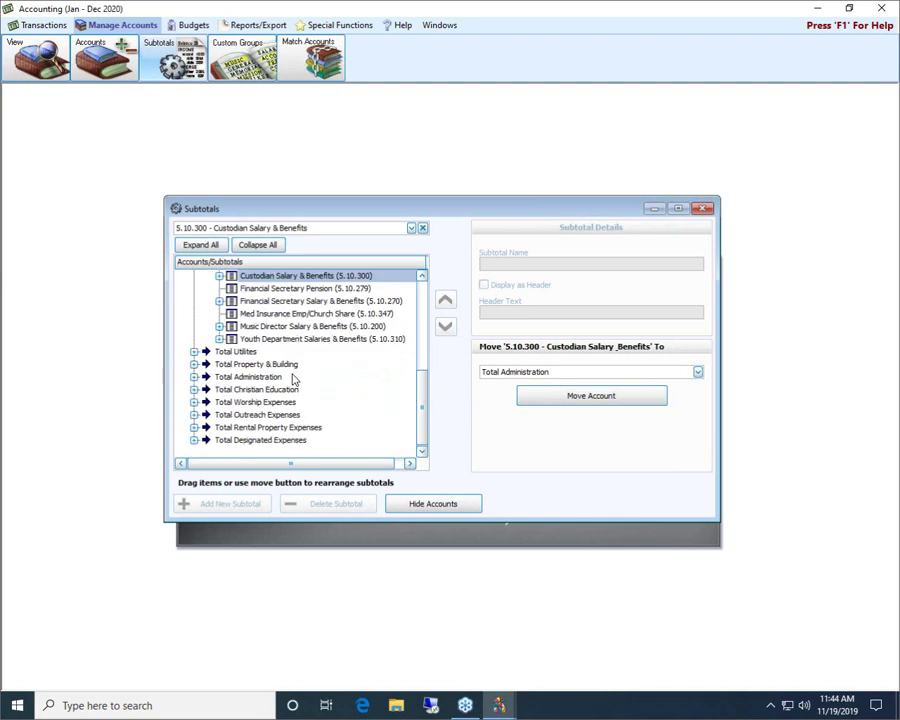
pyautogui.scroll(2, 323, 322)
pyautogui.moveTo(287, 314); pyautogui.dragTo(287, 342)
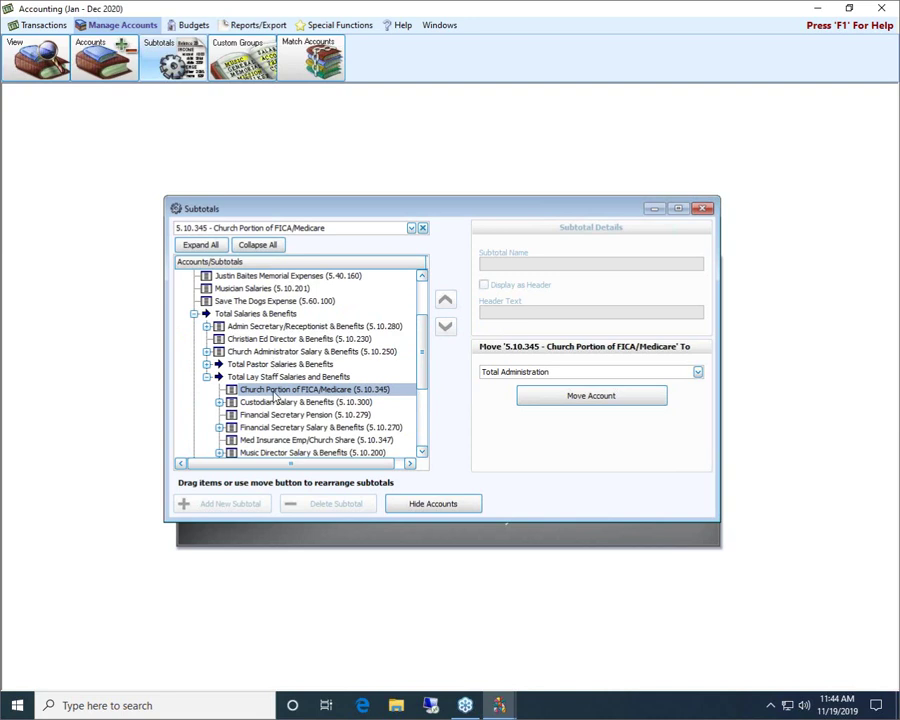
pyautogui.moveTo(276, 352); pyautogui.dragTo(274, 377)
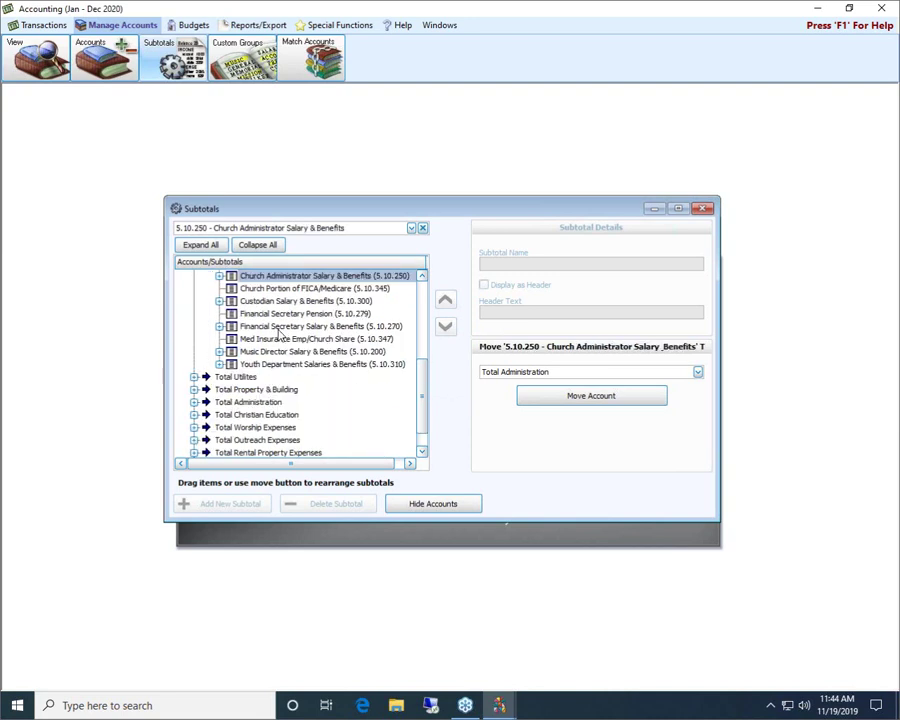
pyautogui.moveTo(249, 313); pyautogui.dragTo(274, 343)
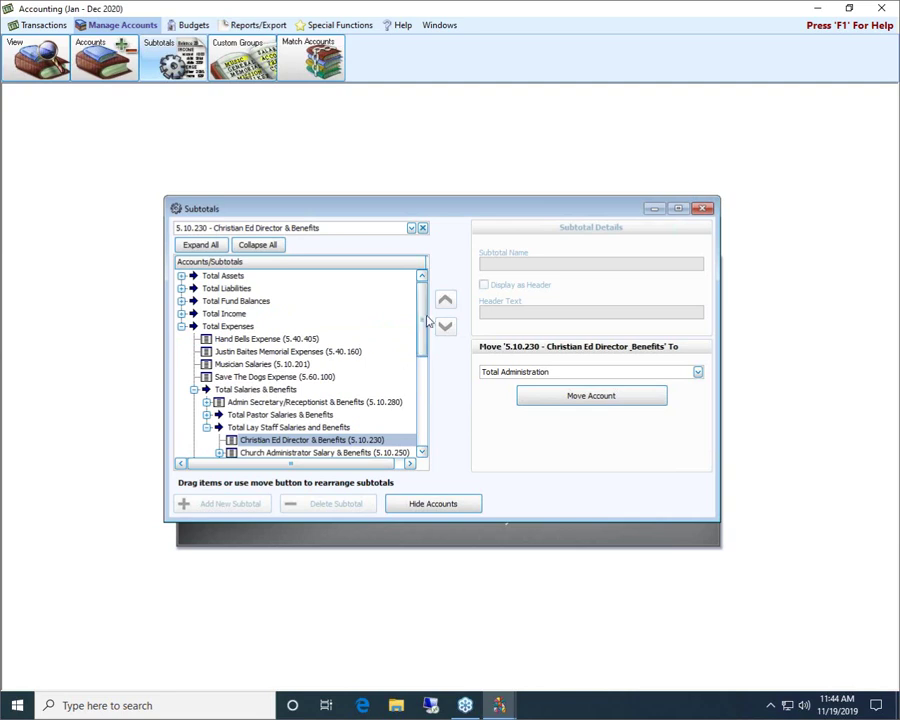
pyautogui.moveTo(426, 321); pyautogui.dragTo(426, 346)
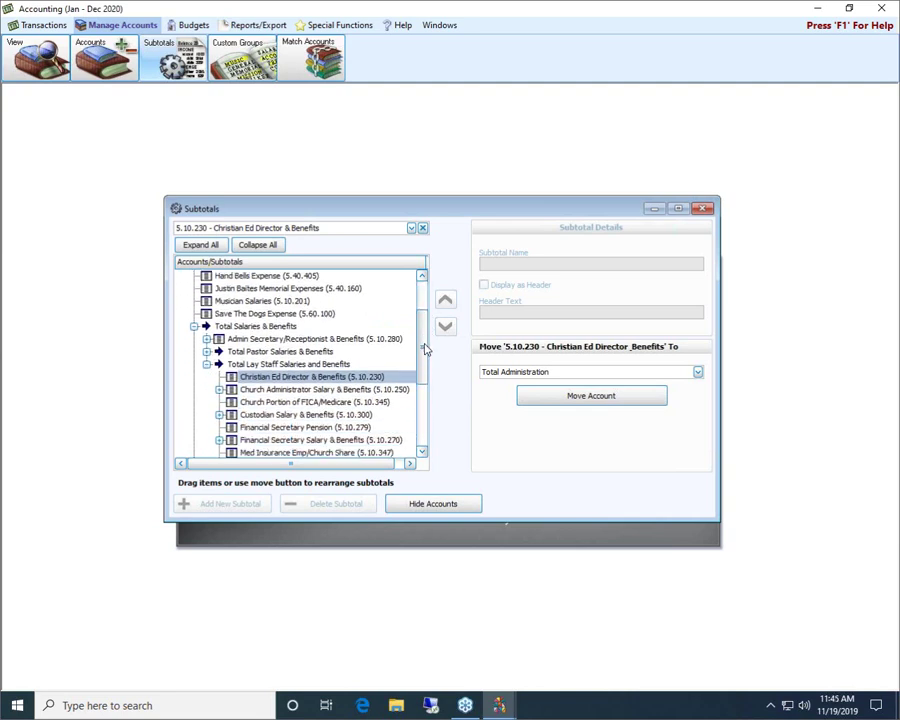
pyautogui.moveTo(272, 339); pyautogui.dragTo(268, 365)
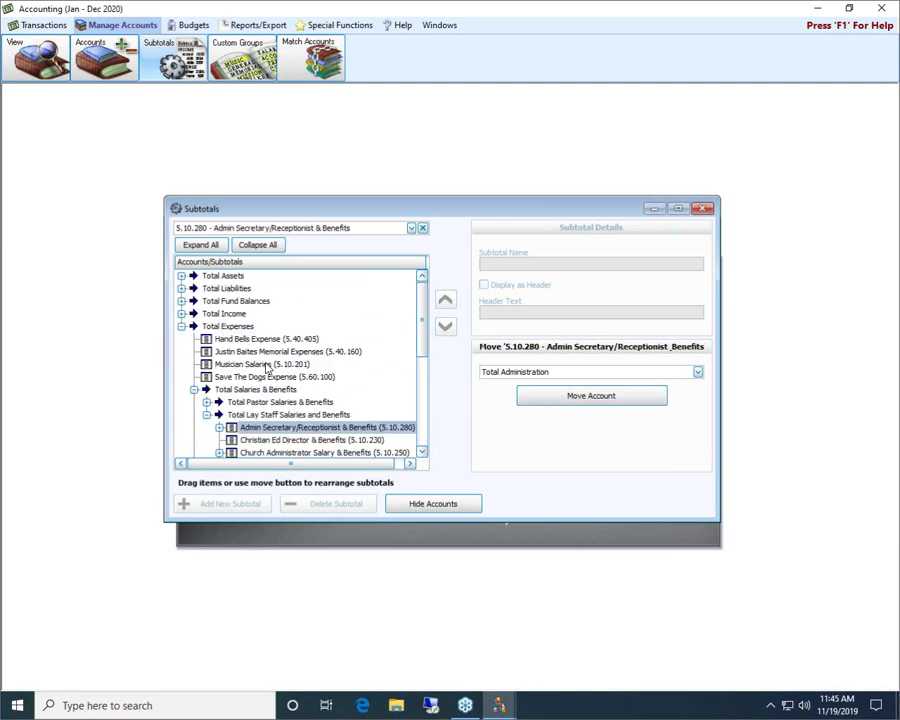
# - Preview the November 2020 Treasurer's Report from Reports/Export > Financial
pyautogui.click(700, 209)
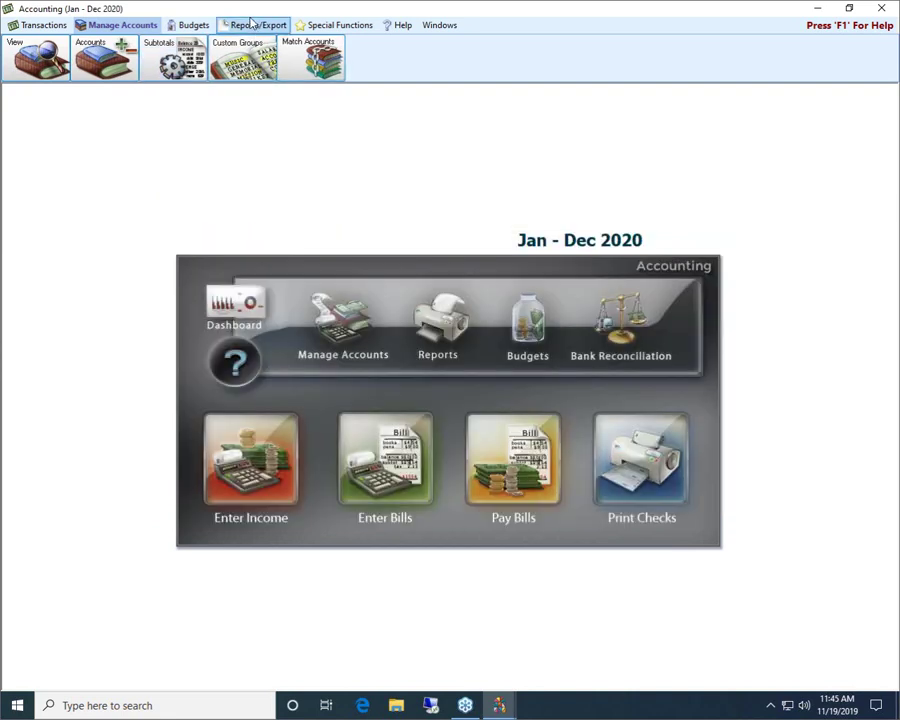
pyautogui.click(252, 25)
pyautogui.click(53, 50)
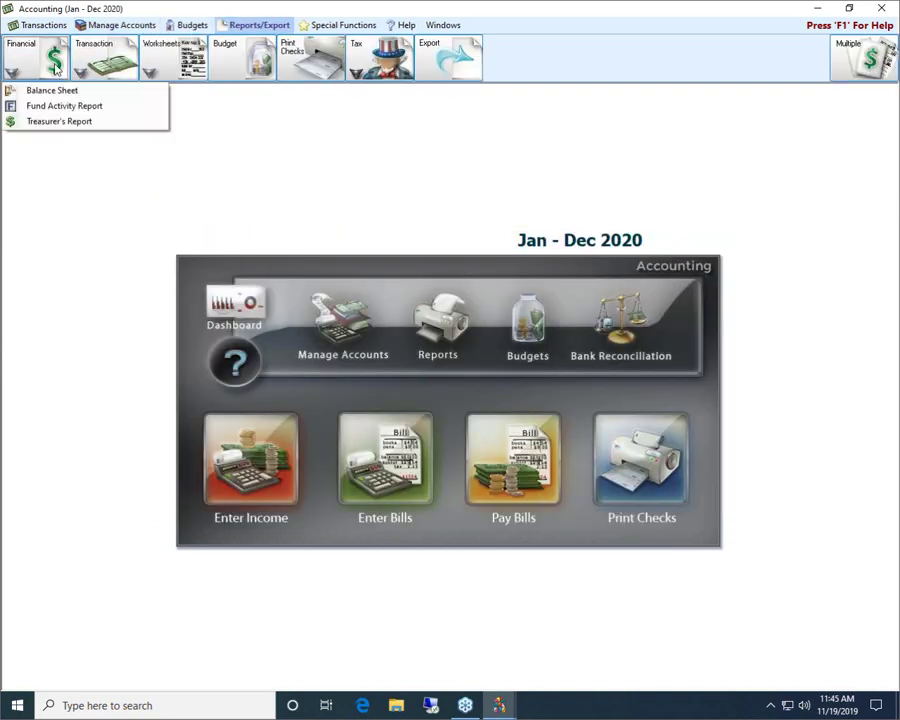
pyautogui.click(64, 120)
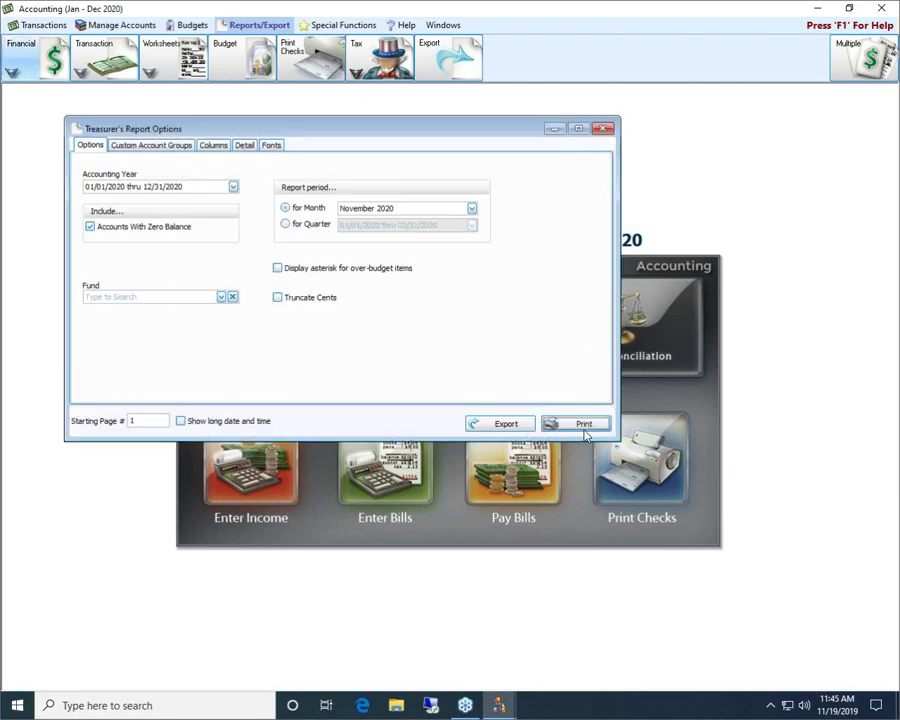
pyautogui.click(583, 423)
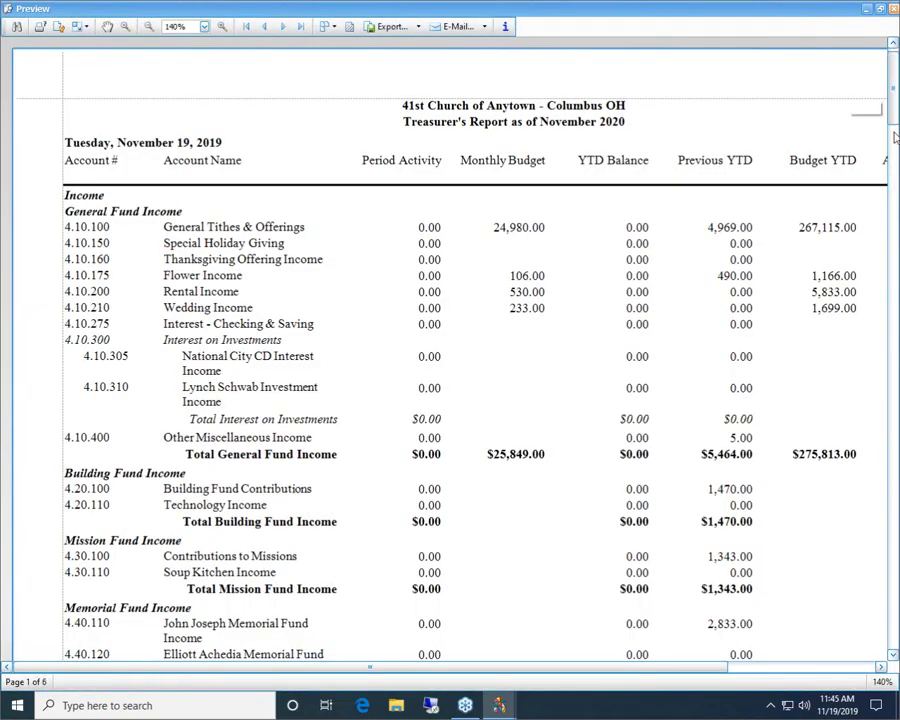
# - Zoom into page 4 to verify Total Lay Staff within Total Salaries & Benefits, then close the preview
pyautogui.moveTo(893, 199); pyautogui.dragTo(893, 318)
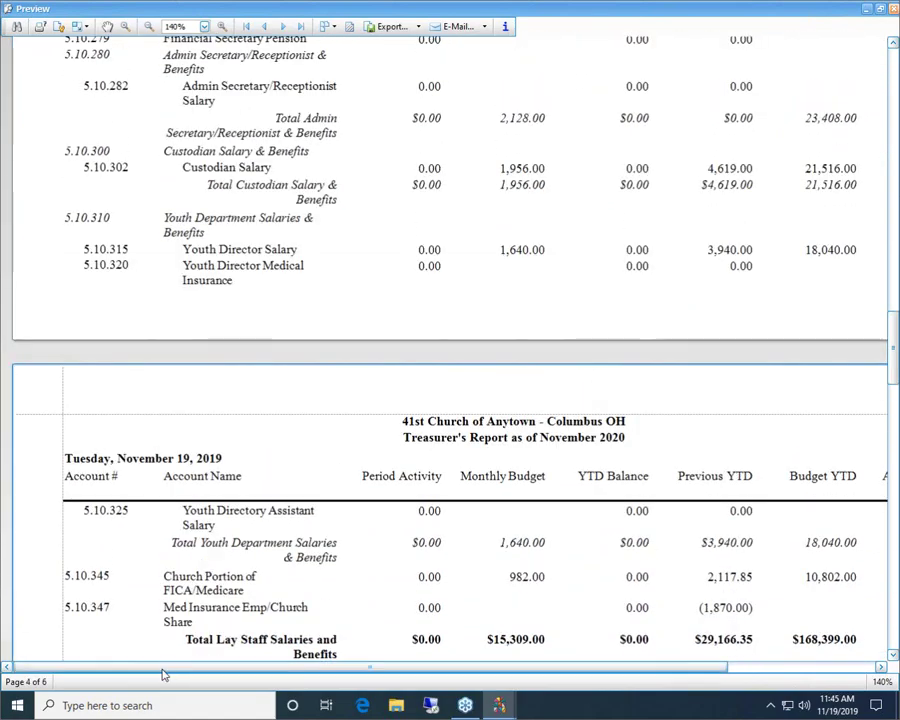
pyautogui.scroll(-1, 706, 370)
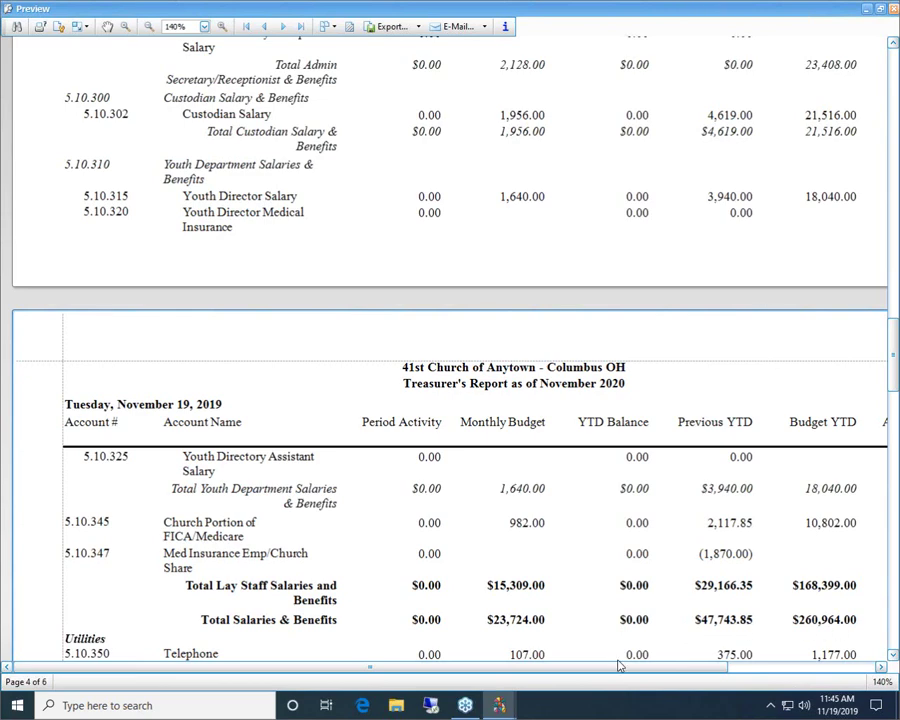
pyautogui.moveTo(595, 666); pyautogui.dragTo(824, 666)
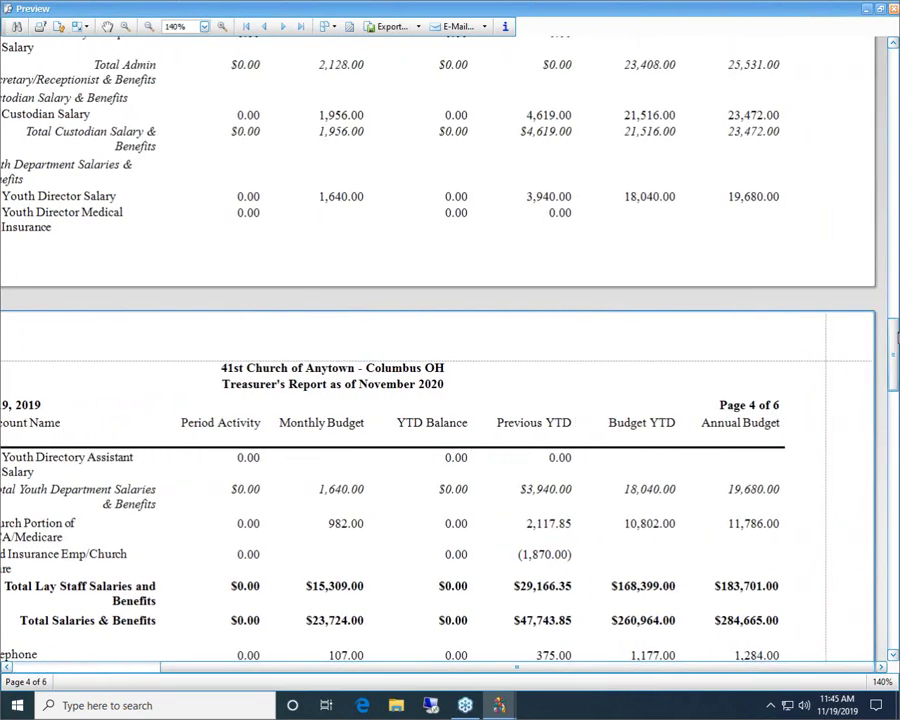
pyautogui.moveTo(893, 345)
pyautogui.mouseDown()
pyautogui.moveTo(890, 385)
pyautogui.moveTo(895, 360)
pyautogui.mouseUp()
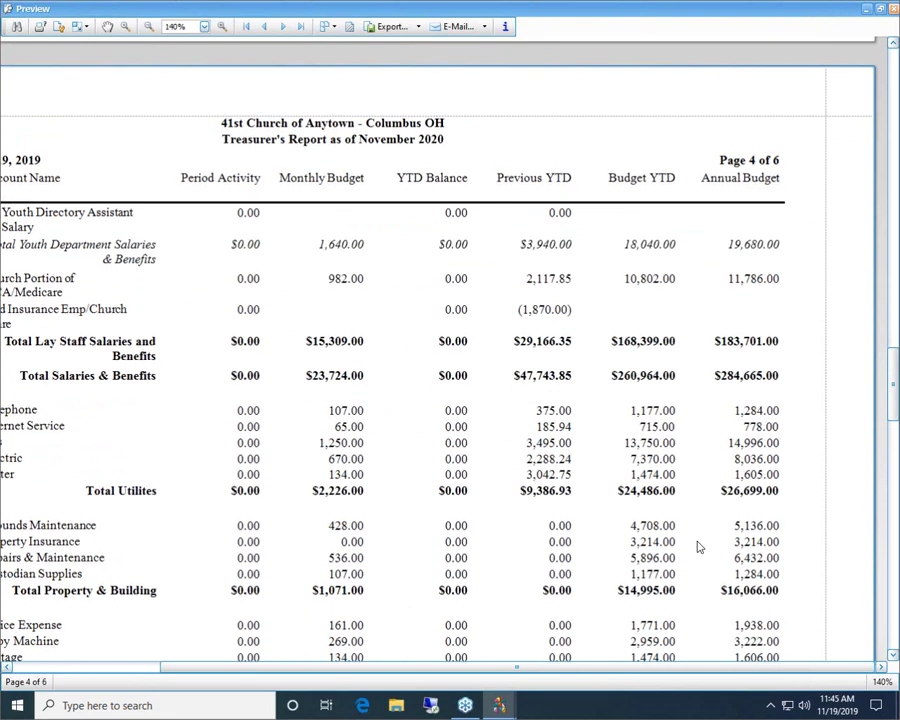
pyautogui.moveTo(596, 667); pyautogui.dragTo(545, 670)
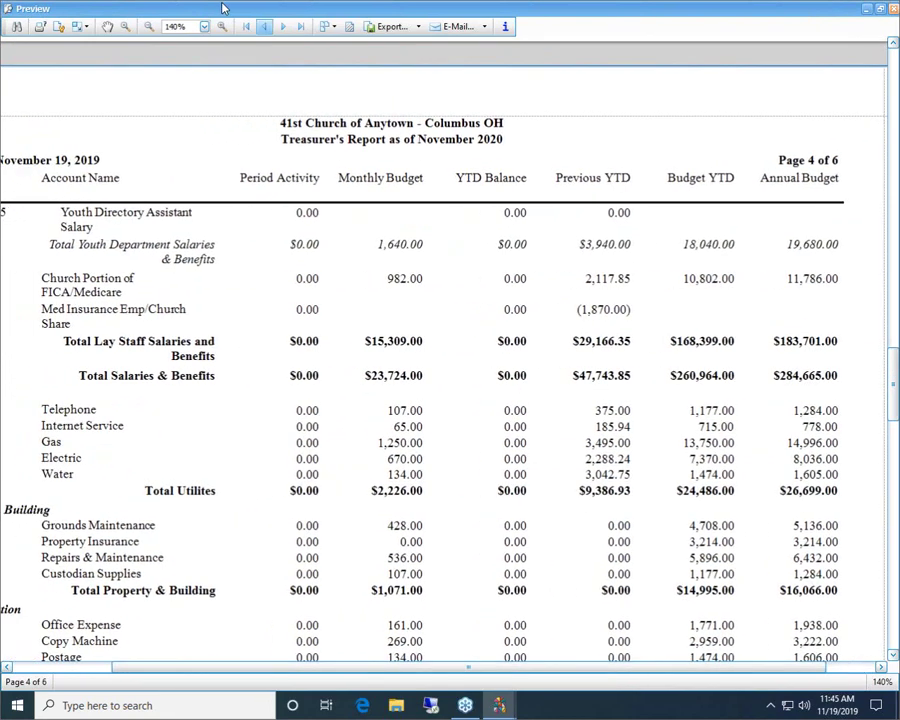
pyautogui.click(223, 27)
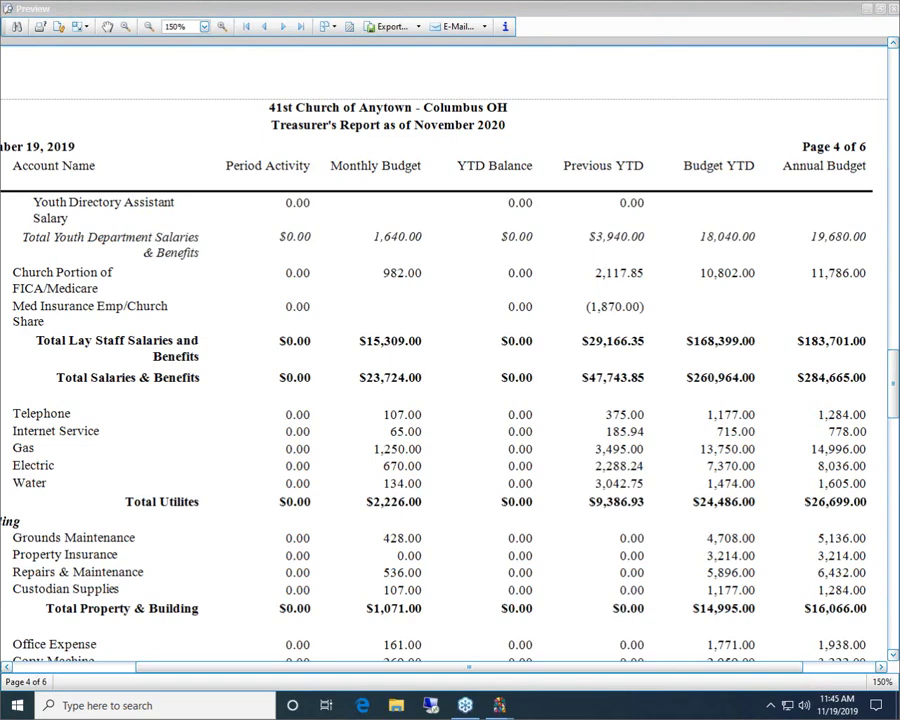
pyautogui.moveTo(540, 341); pyautogui.dragTo(603, 341)
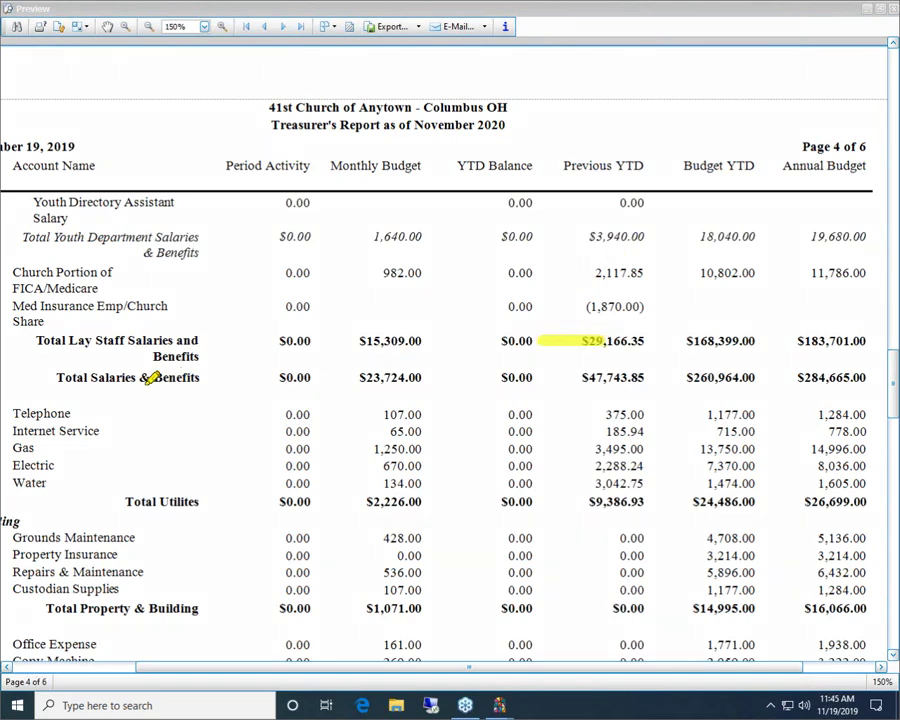
pyautogui.moveTo(530, 377)
pyautogui.mouseDown()
pyautogui.moveTo(606, 377)
pyautogui.moveTo(506, 377)
pyautogui.mouseUp()
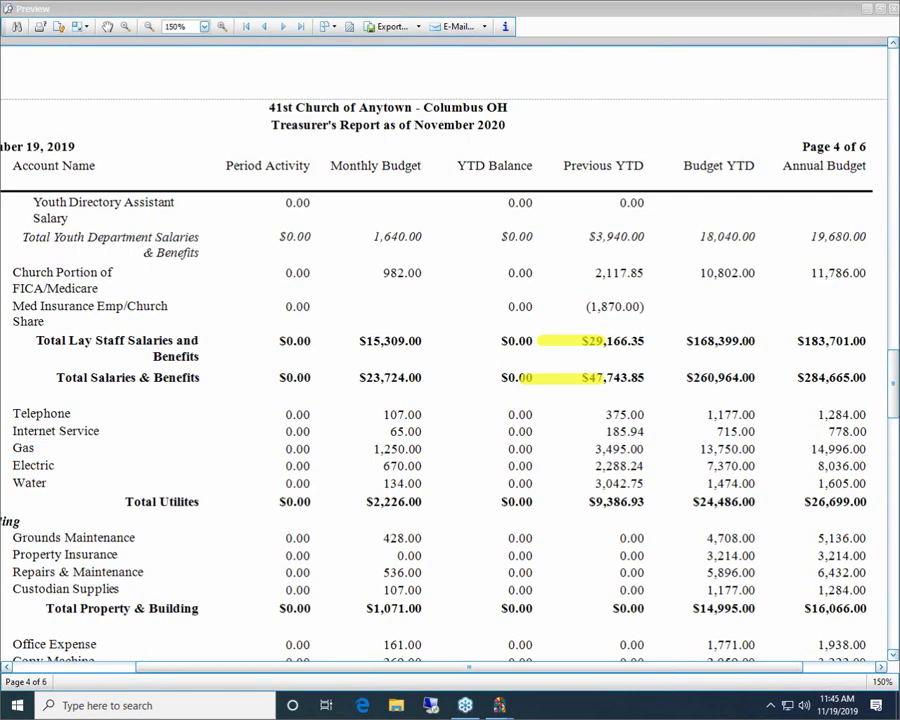
pyautogui.click(893, 9)
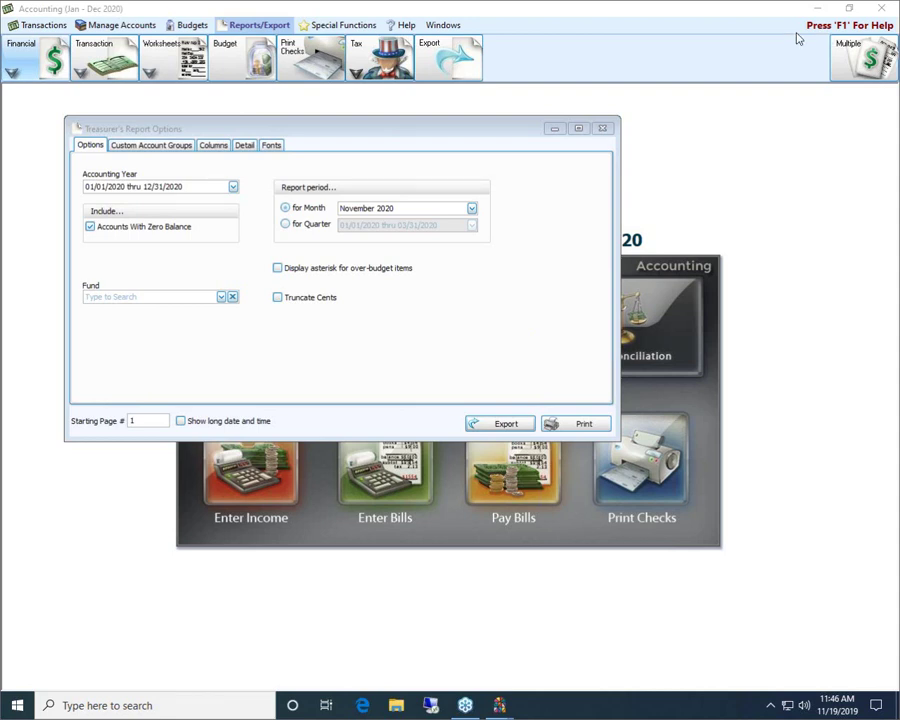
# - Reopen Subtotals, collapse all, and expand Total Expenses > Total Salaries & Benefits to show Total Lay Staff
pyautogui.click(602, 128)
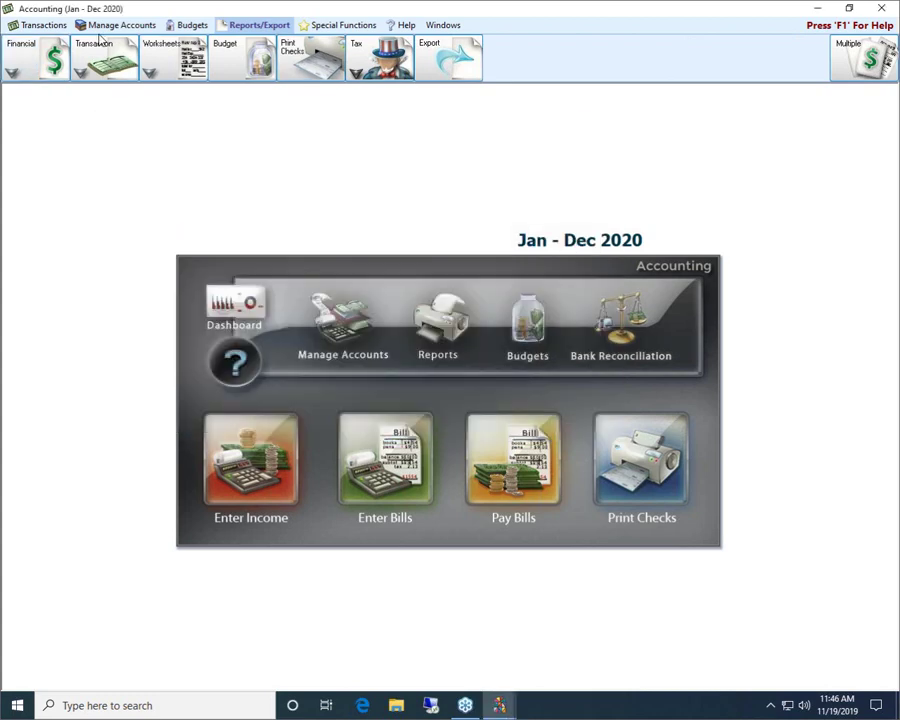
pyautogui.click(115, 25)
pyautogui.click(175, 55)
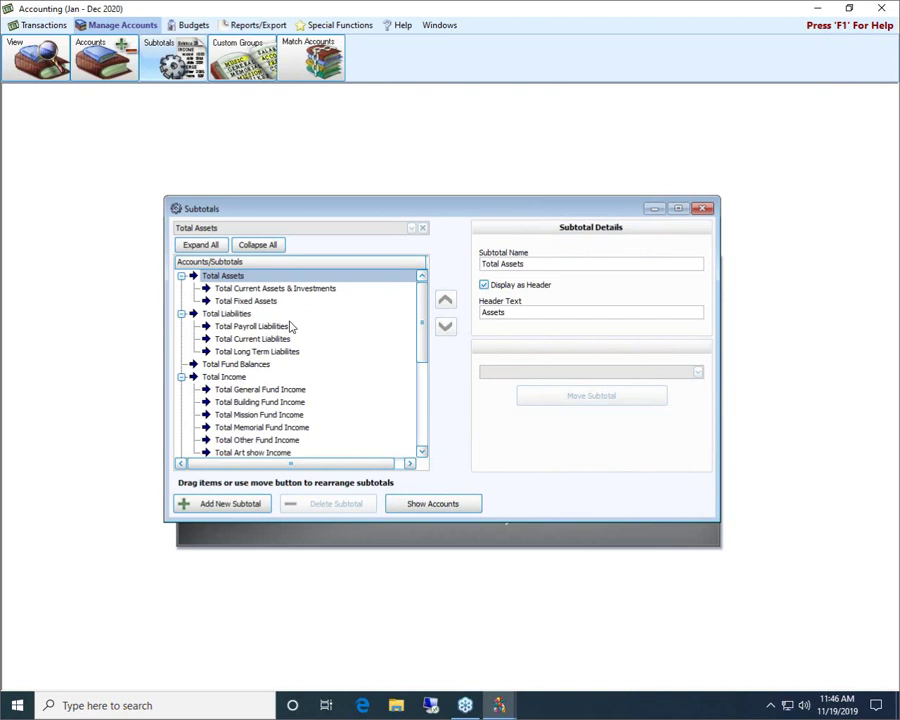
pyautogui.click(241, 245)
pyautogui.click(181, 327)
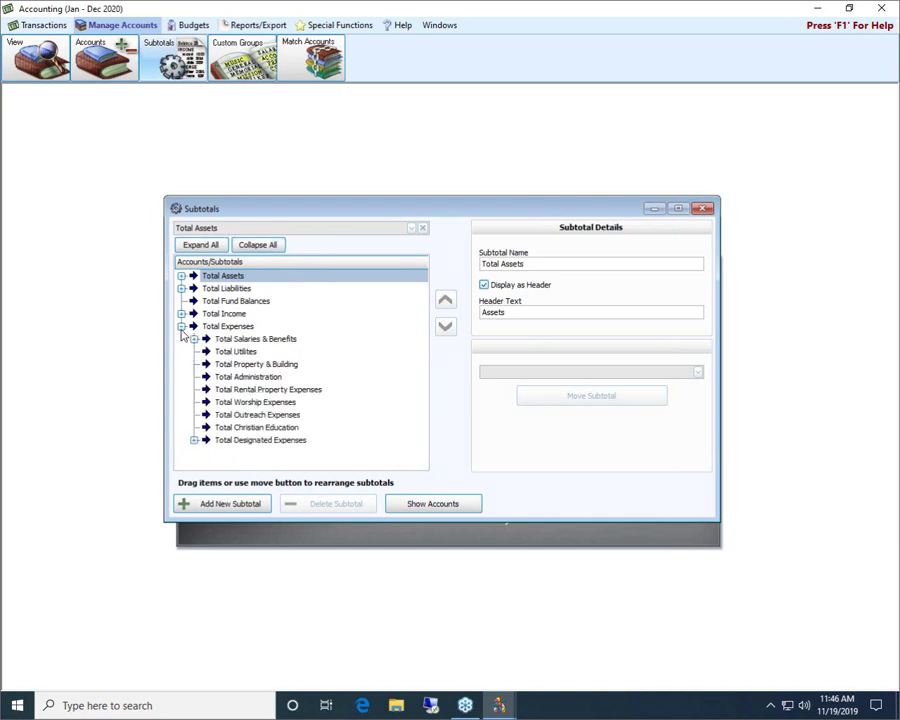
pyautogui.click(194, 339)
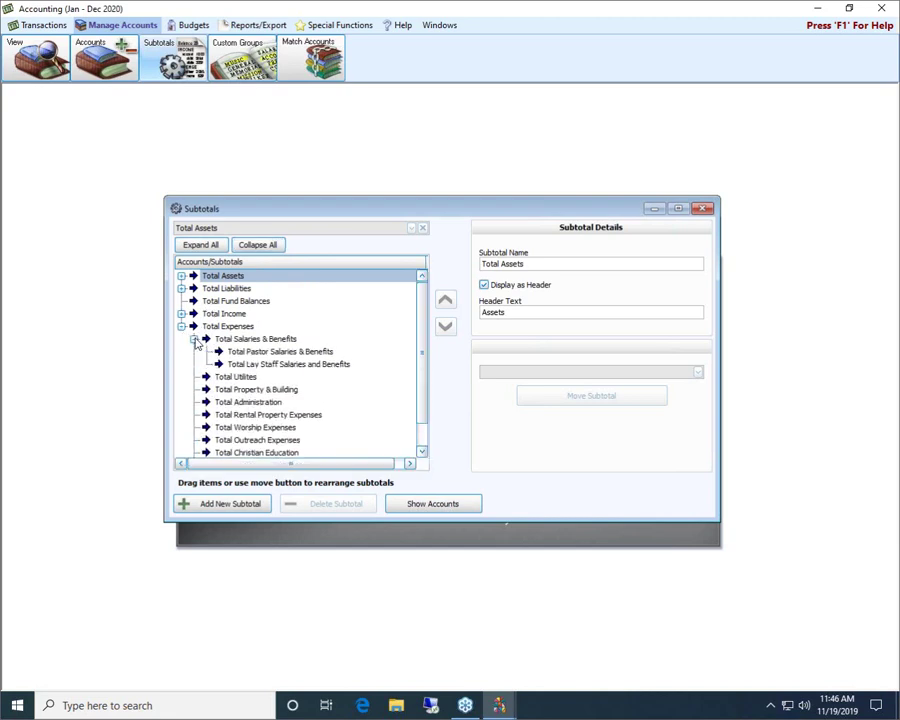
pyautogui.click(262, 364)
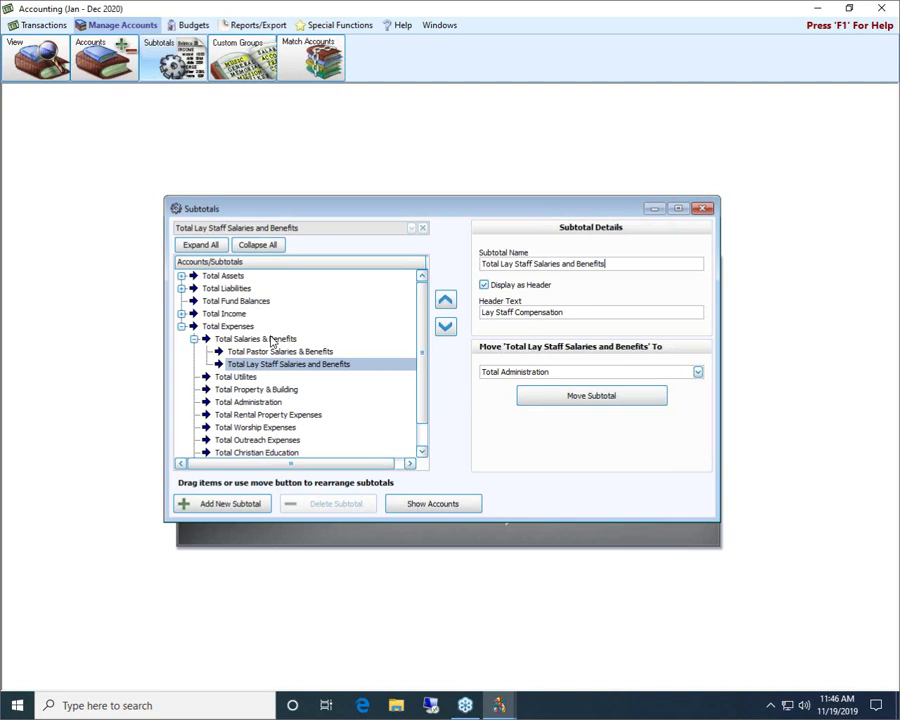
# - Move Total Utilites below Total Property & Building, keeping Lay Staff after the Pastor subtotal
pyautogui.click(446, 300)
pyautogui.click(446, 327)
pyautogui.click(195, 340)
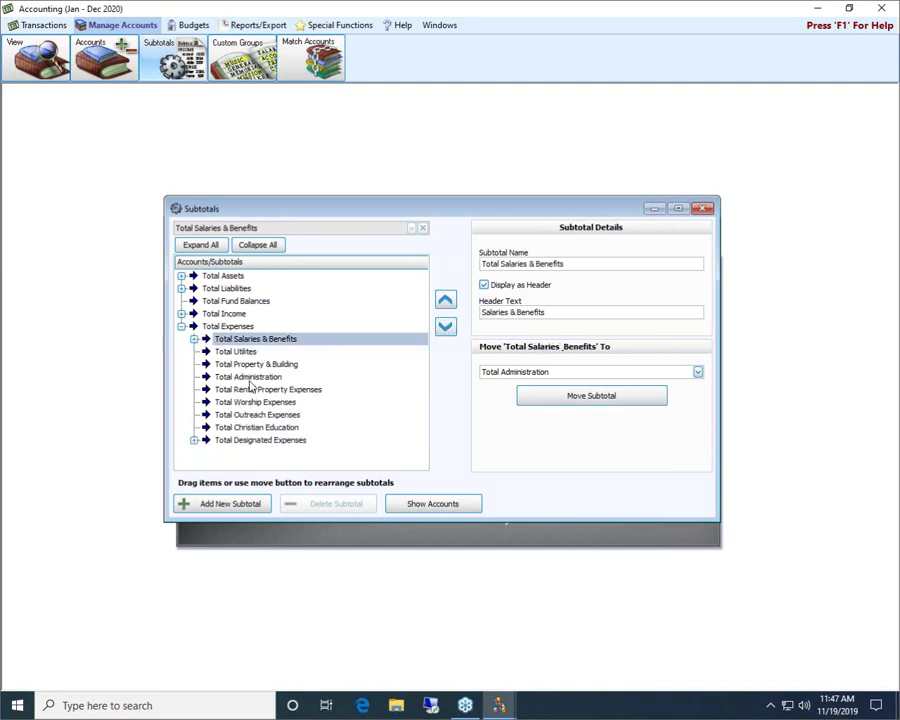
pyautogui.click(238, 352)
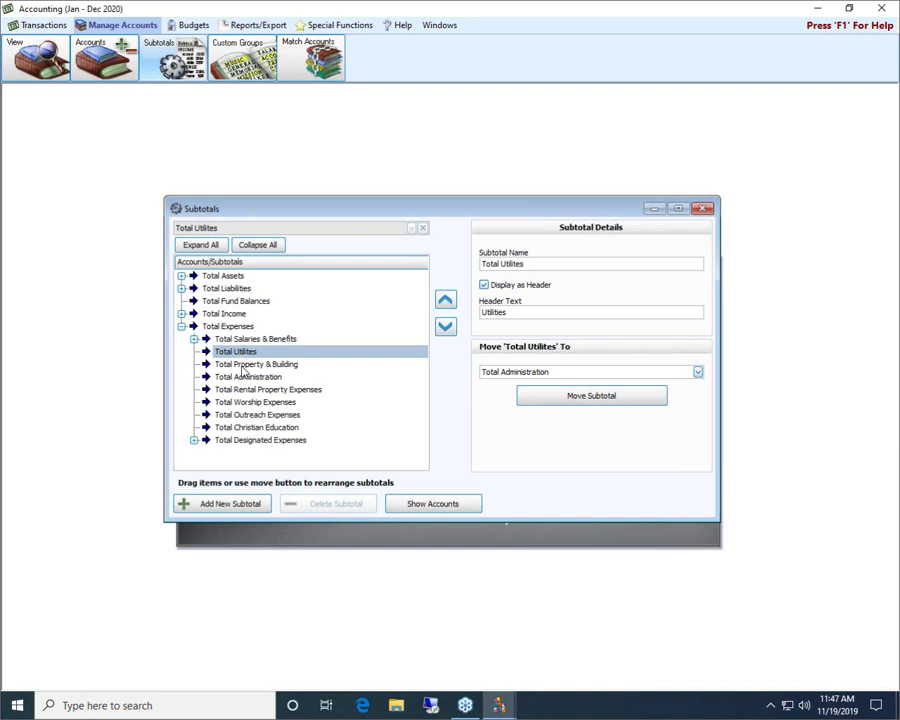
pyautogui.click(446, 330)
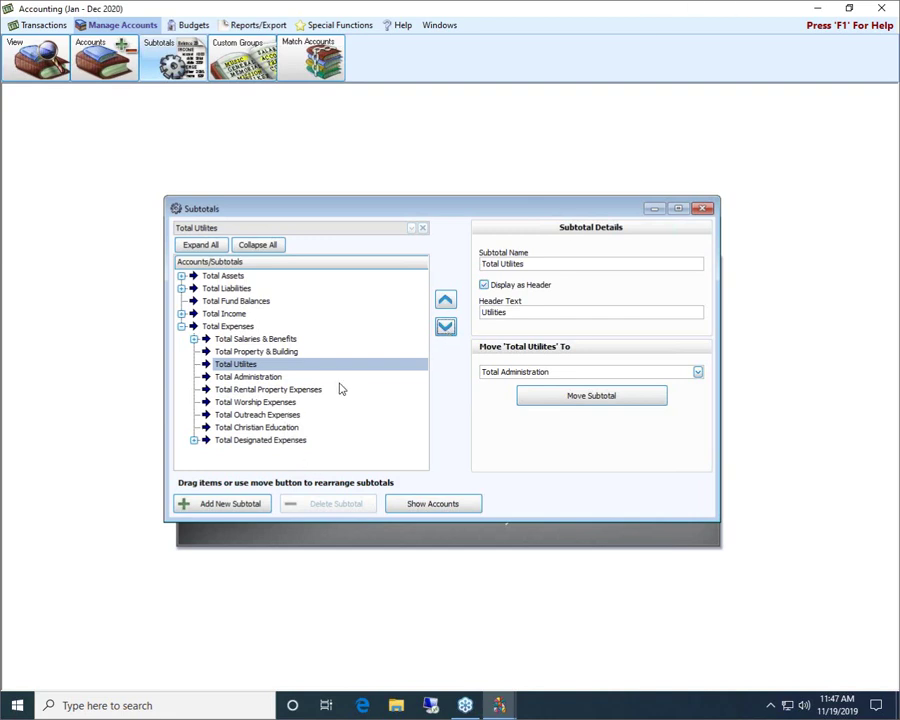
pyautogui.click(240, 351)
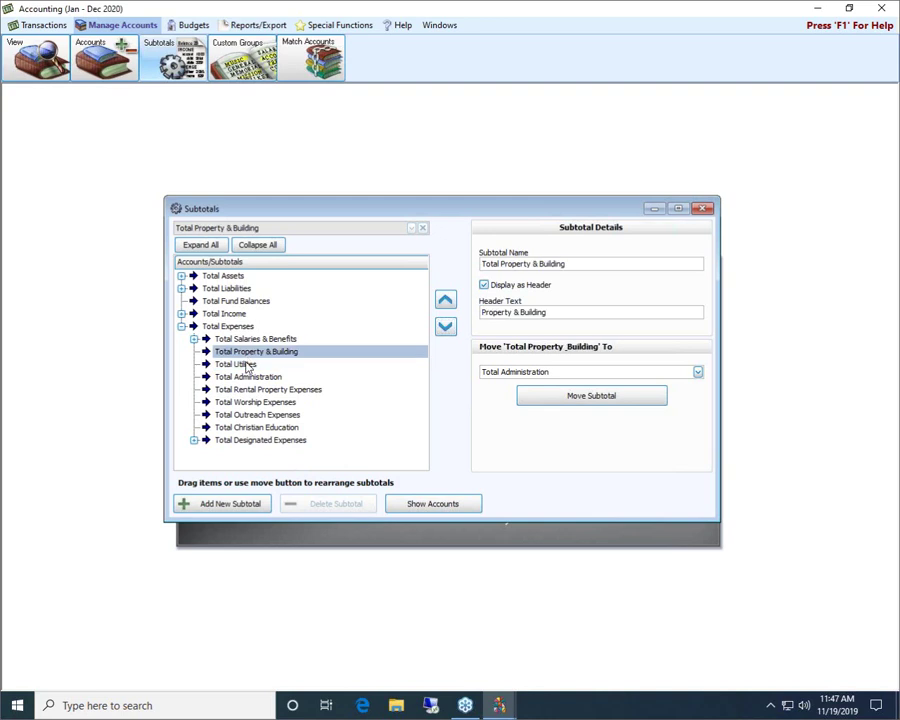
pyautogui.click(238, 364)
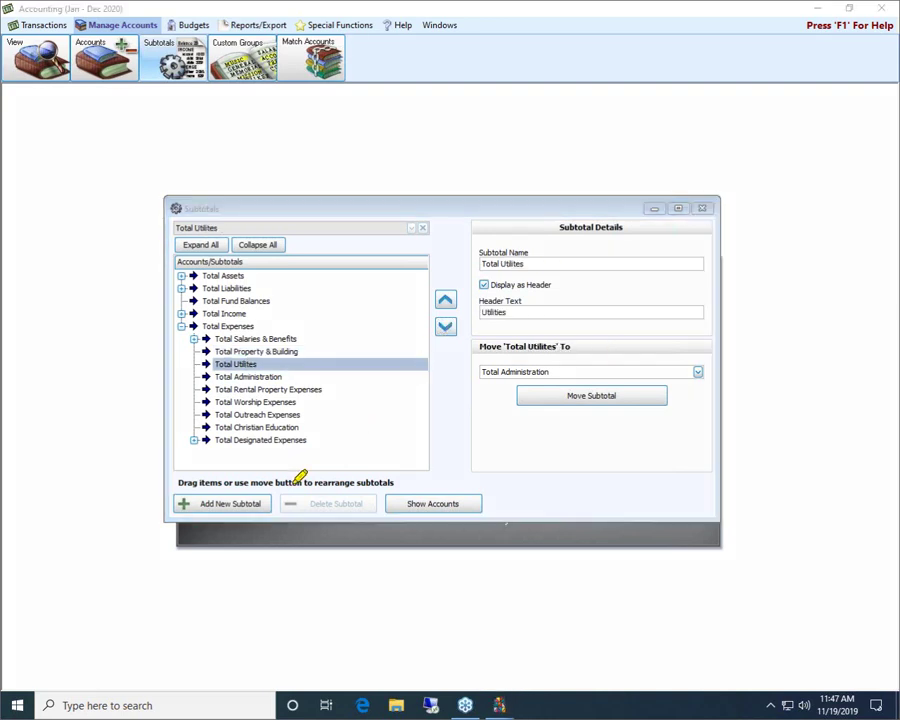
pyautogui.moveTo(276, 483)
pyautogui.mouseDown()
pyautogui.moveTo(397, 486)
pyautogui.moveTo(360, 536)
pyautogui.moveTo(288, 526)
pyautogui.moveTo(283, 482)
pyautogui.moveTo(396, 486)
pyautogui.mouseUp()
# - Drag Furniture & Equipment and Land & Buildings onto Total Assets, then delete the emptied Total Fixed Assets
pyautogui.click(182, 277)
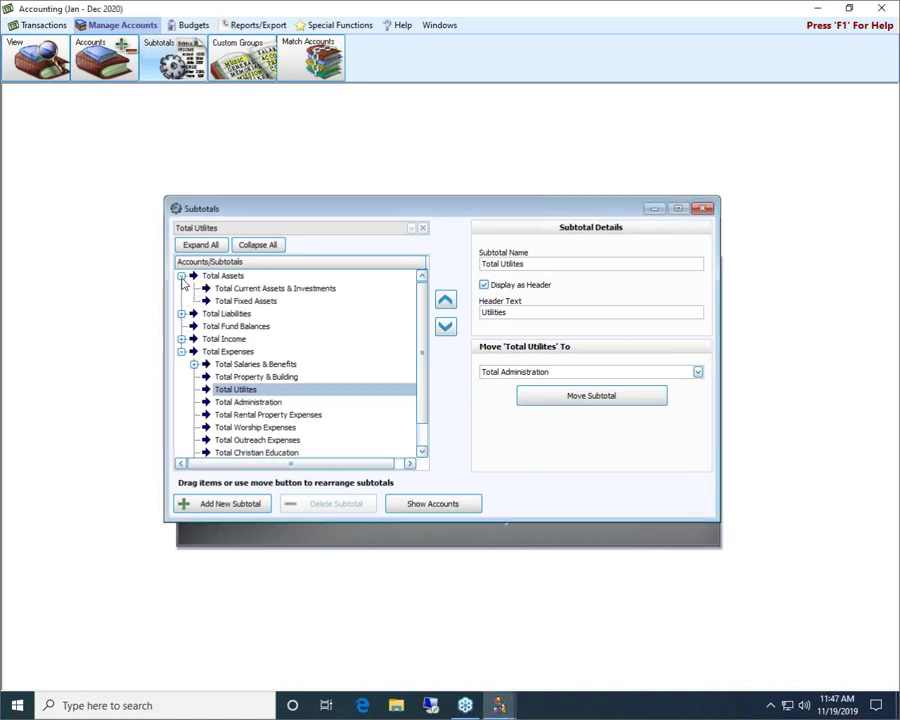
pyautogui.click(264, 305)
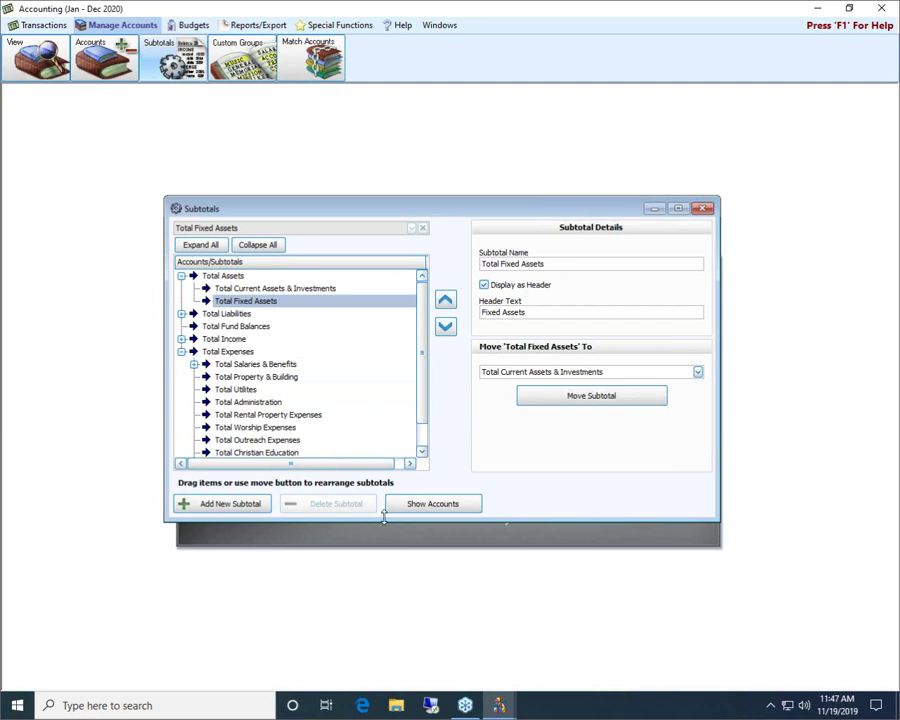
pyautogui.click(414, 510)
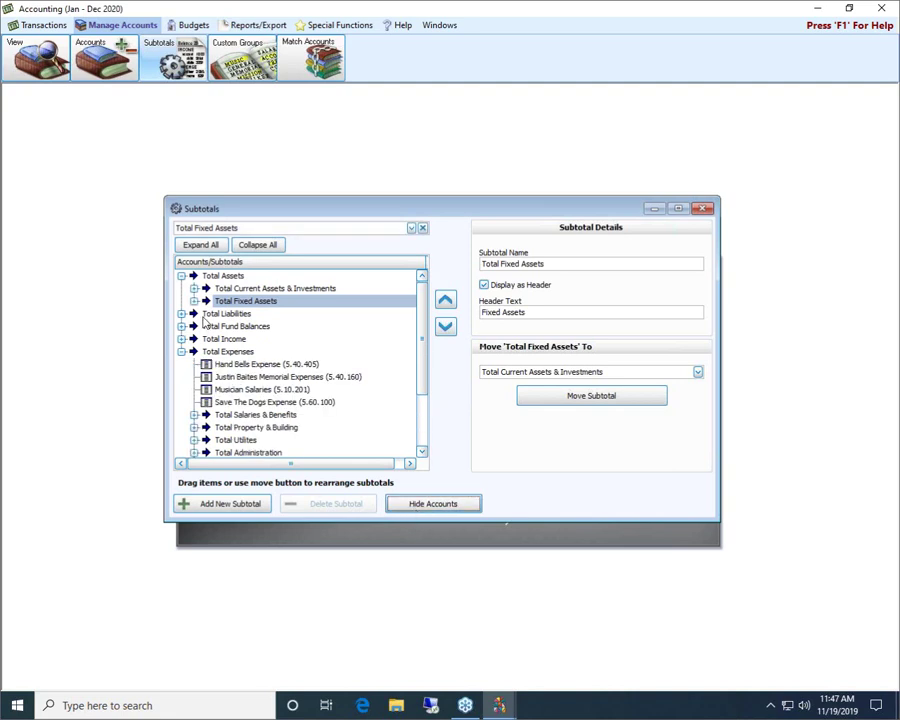
pyautogui.doubleClick(262, 301)
pyautogui.click(272, 314)
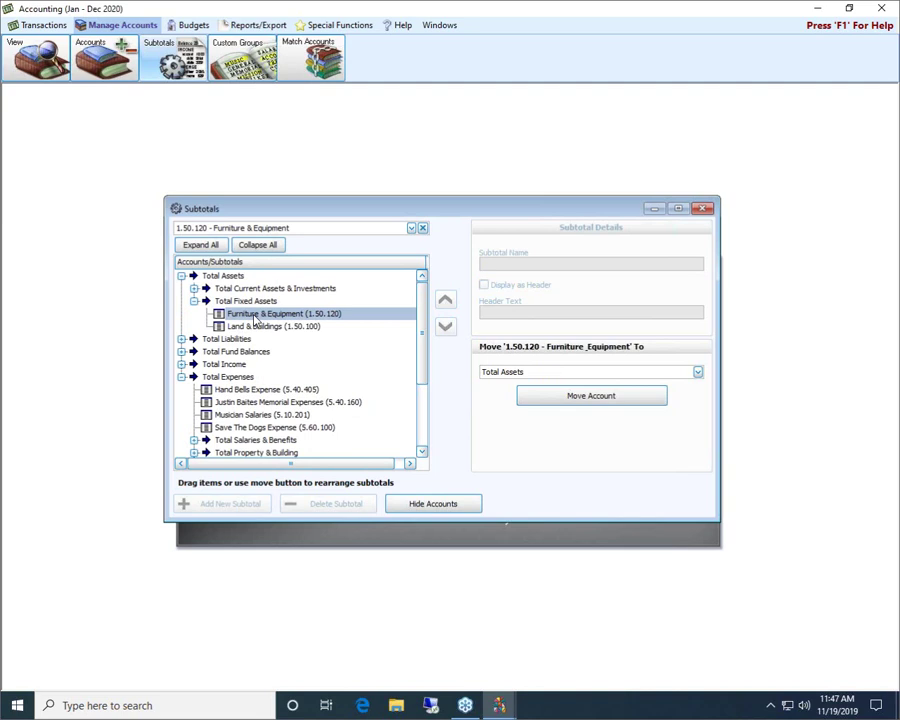
pyautogui.moveTo(252, 317); pyautogui.dragTo(230, 282)
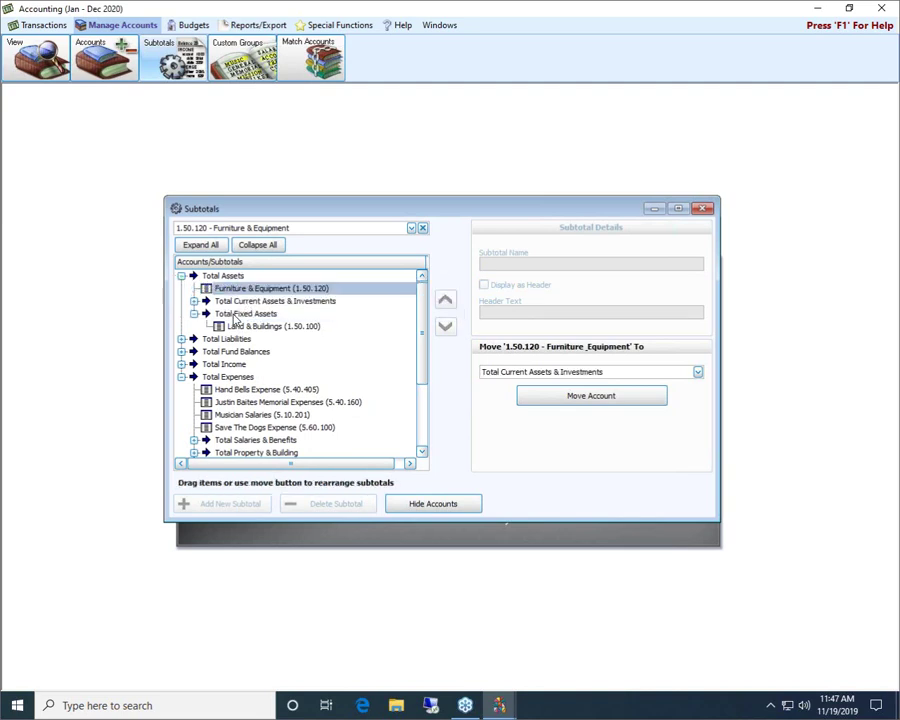
pyautogui.moveTo(236, 326); pyautogui.dragTo(230, 278)
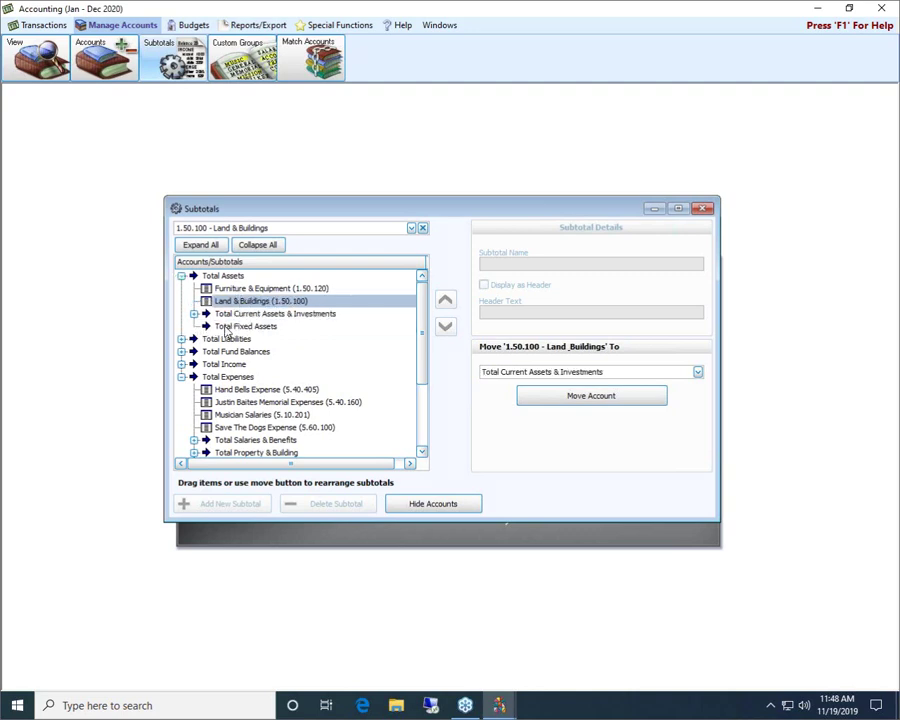
pyautogui.click(226, 330)
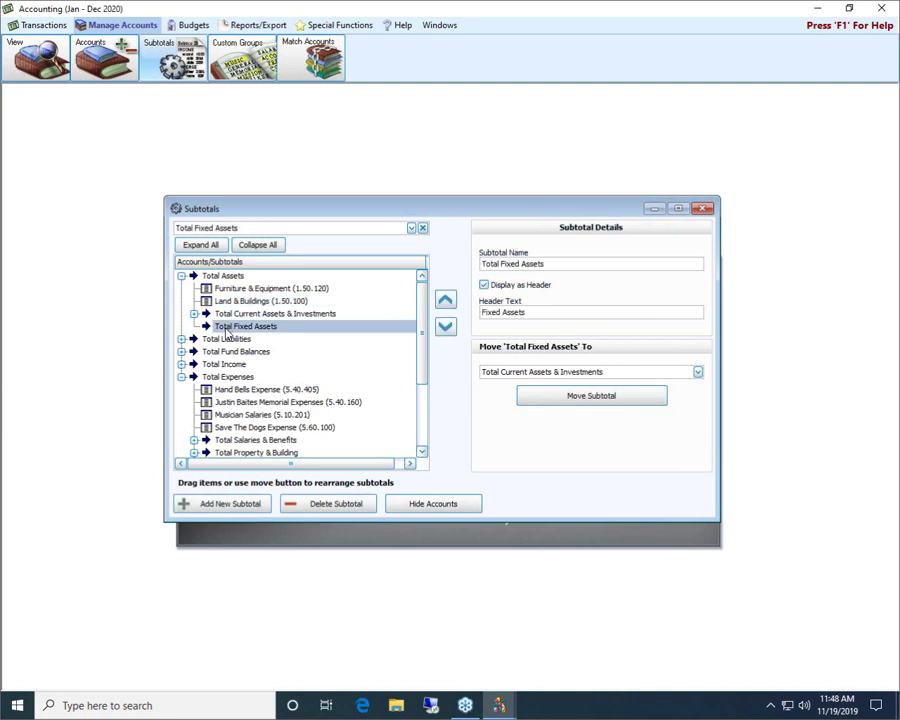
pyautogui.click(340, 504)
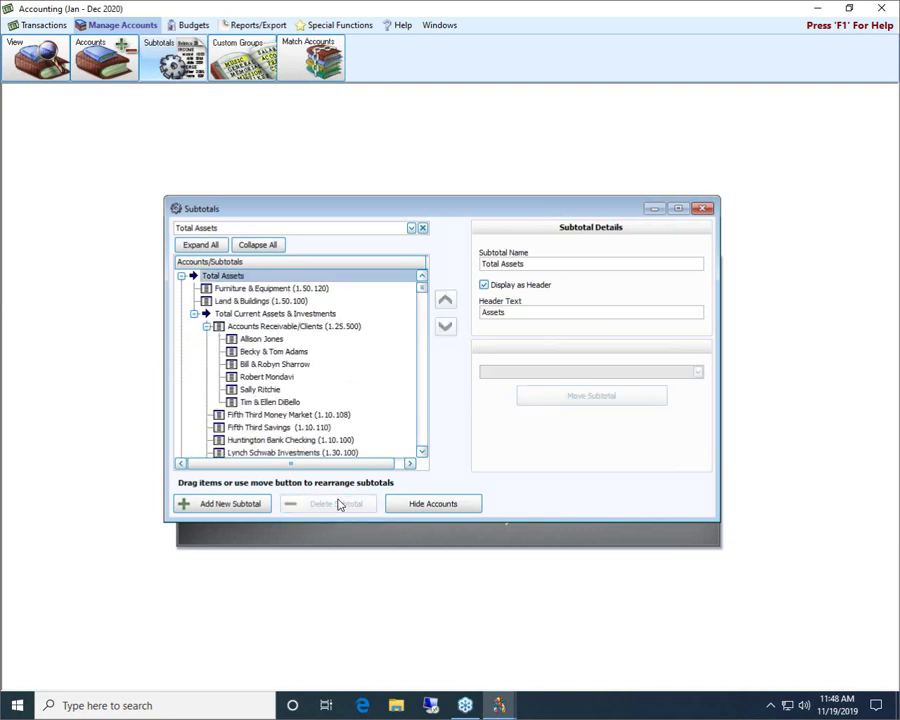